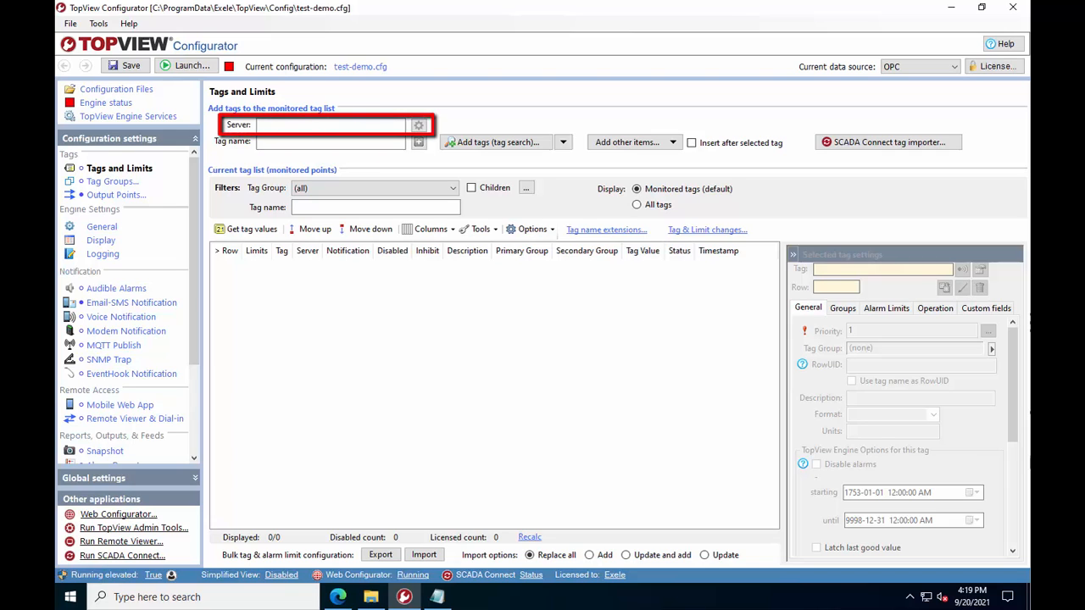
Step: Create an OPC server alias named MyServer that points to the host vm-opcserver
{"action": "left_click", "coordinate": [418, 126]}
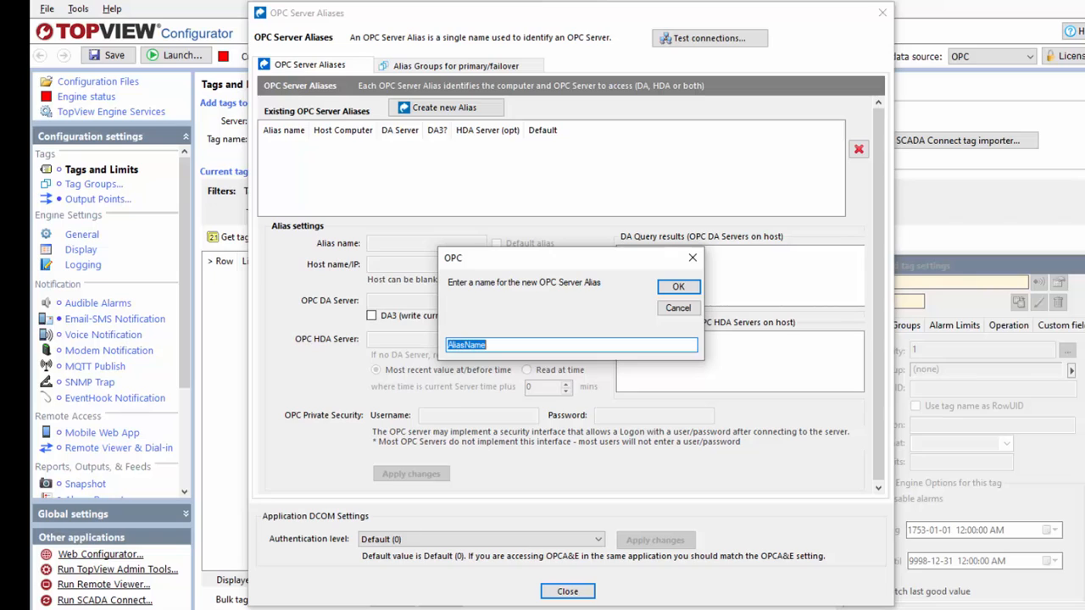
{"action": "left_click", "coordinate": [503, 346]}
{"action": "left_click_drag", "start_coordinate": [503, 347], "coordinate": [423, 343]}
{"action": "type", "text": "MyServer"}
{"action": "key", "text": "Return"}
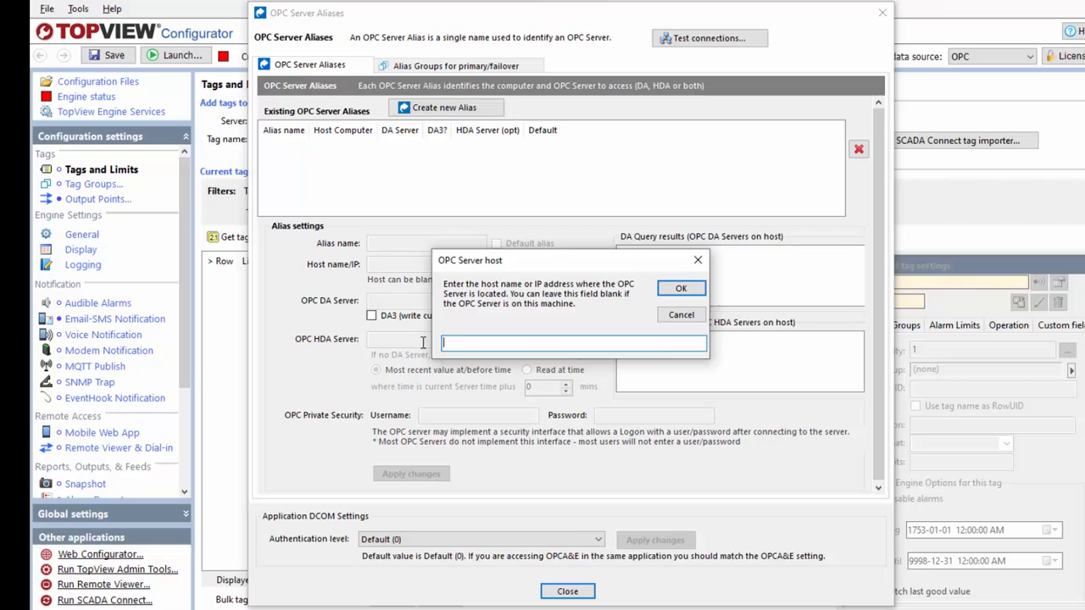
{"action": "type", "text": "vm-opcserver"}
{"action": "key", "text": "Return"}
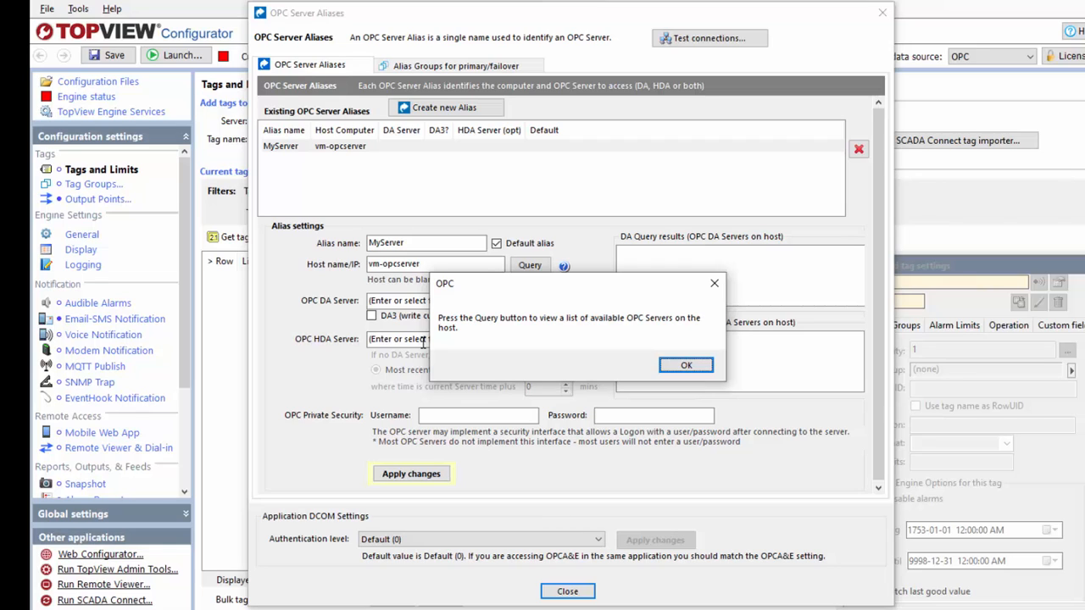
{"action": "left_click", "coordinate": [684, 366]}
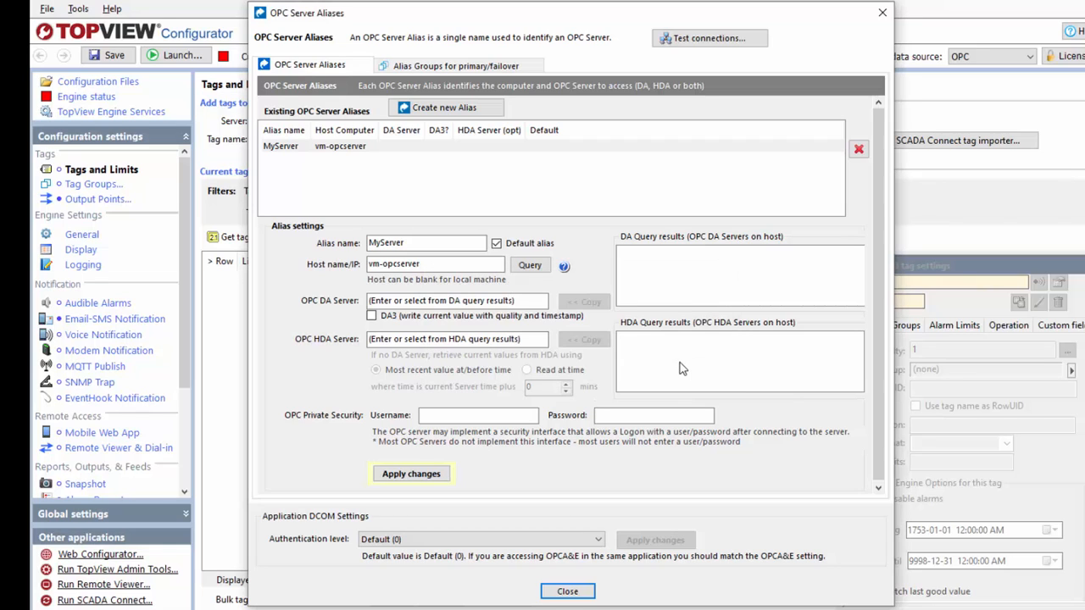
Step: Query the host for OPC servers, assign Kepware.KEPServerEX.V5 as the alias's OPC DA server and apply the changes
{"action": "left_click", "coordinate": [531, 268]}
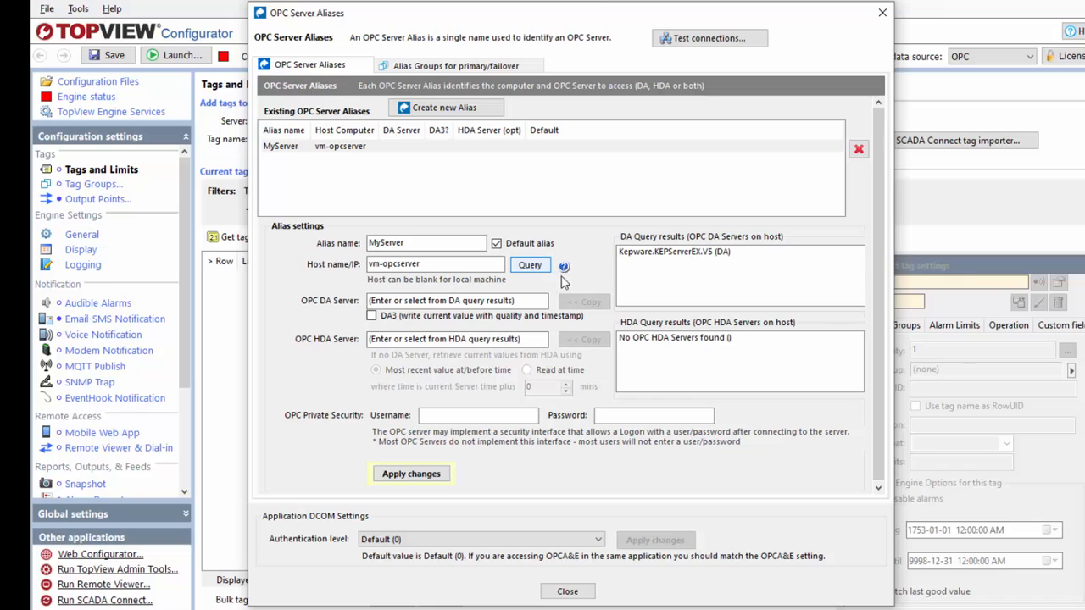
{"action": "left_click", "coordinate": [678, 259]}
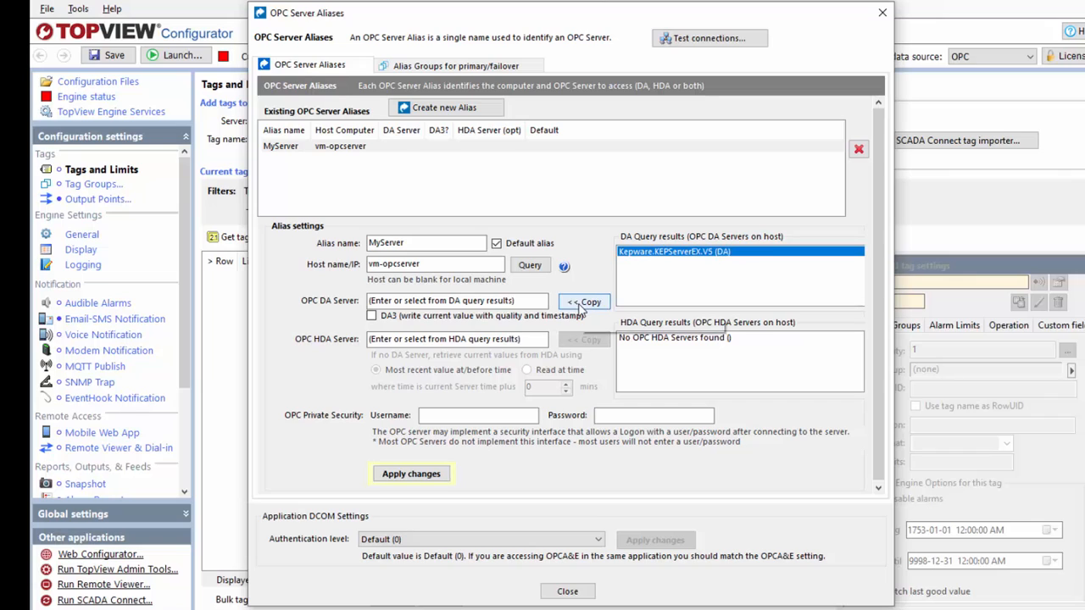
{"action": "left_click", "coordinate": [581, 305]}
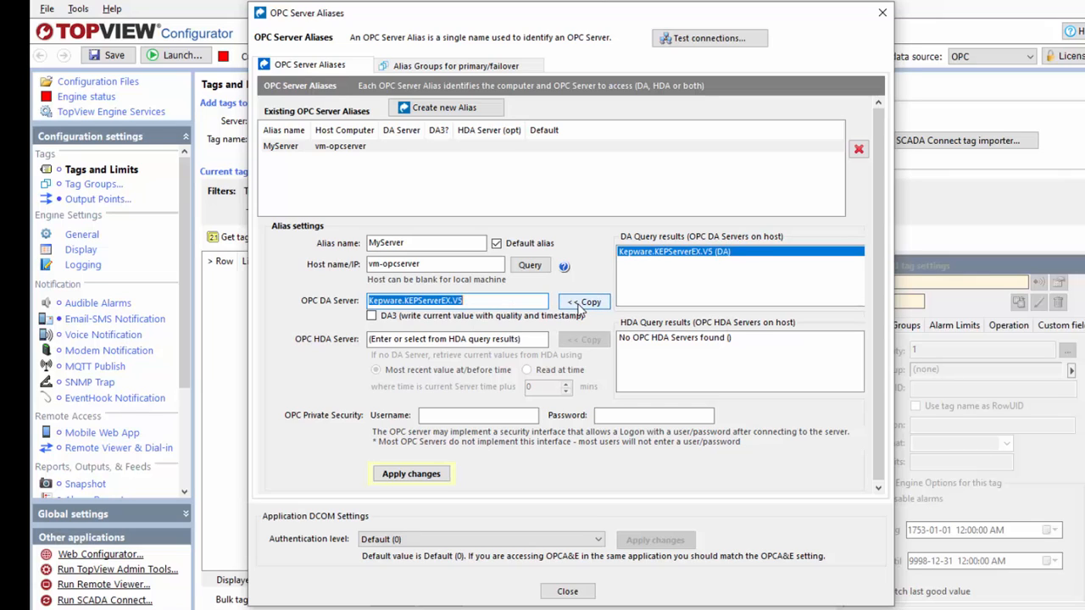
{"action": "left_click", "coordinate": [425, 475]}
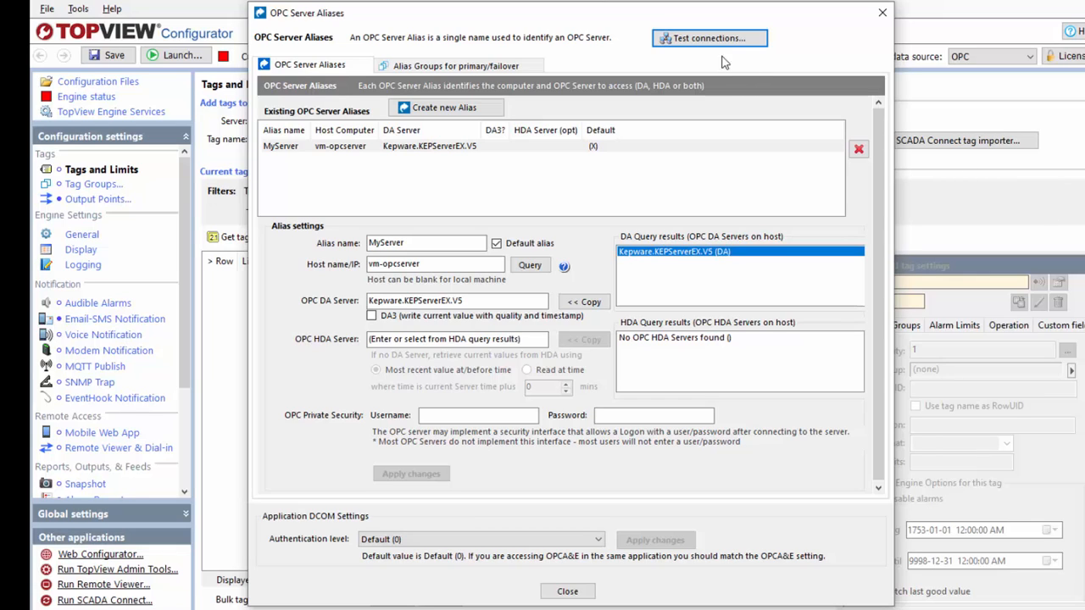
Step: Test the connection to MyServer and close the connection and alias windows
{"action": "left_click", "coordinate": [702, 39]}
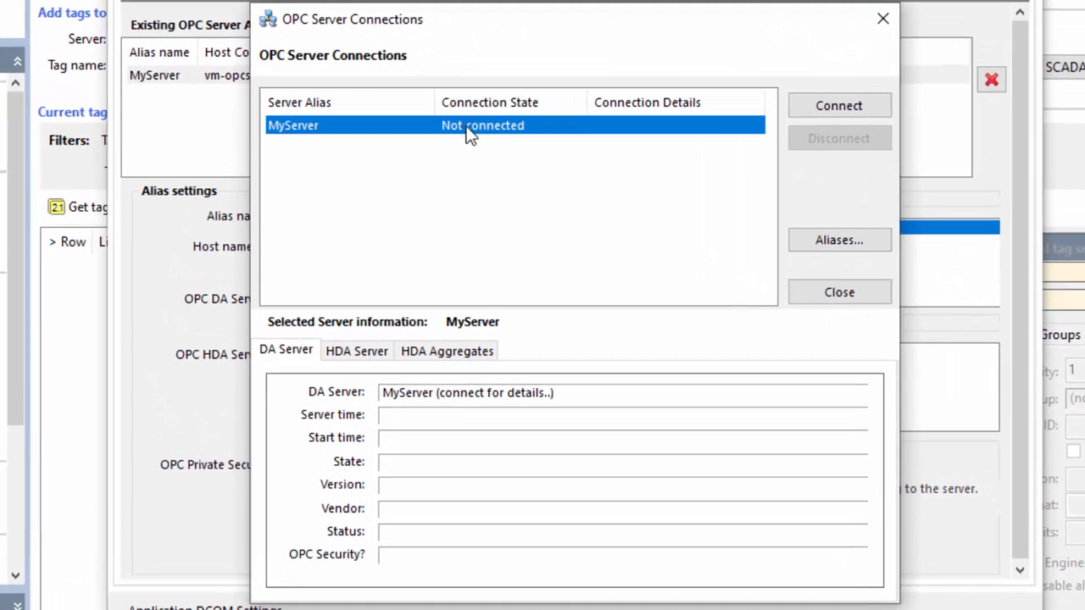
{"action": "left_click", "coordinate": [795, 135]}
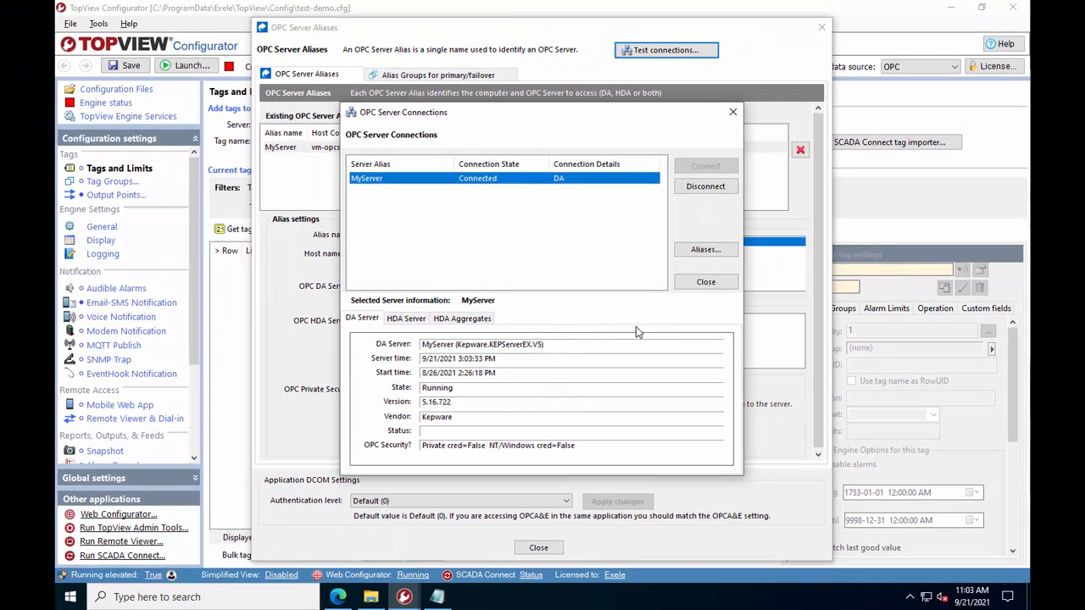
{"action": "left_click", "coordinate": [706, 282]}
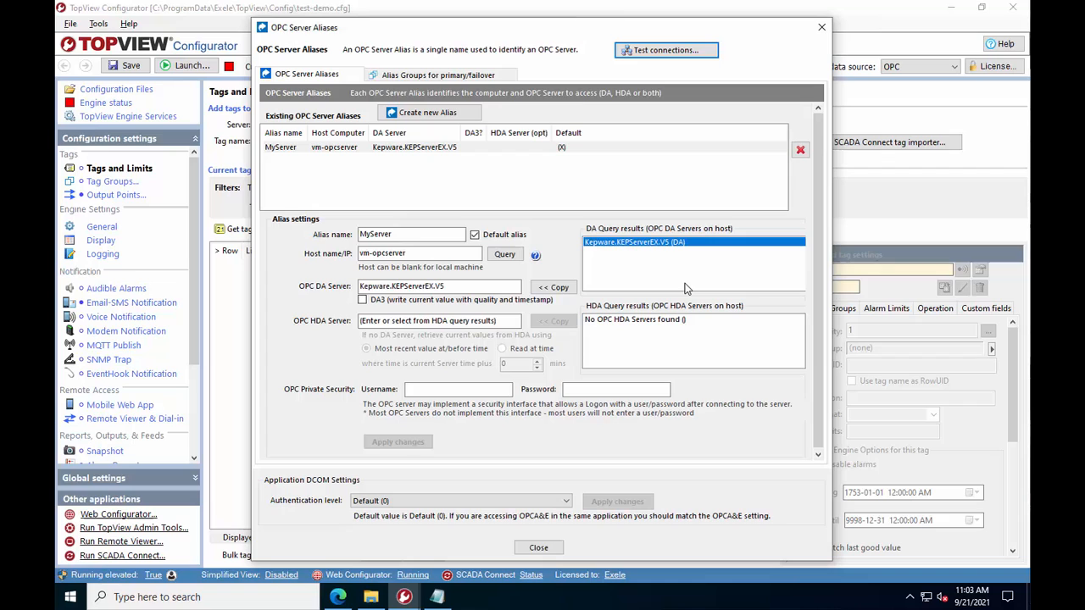
{"action": "left_click", "coordinate": [538, 547]}
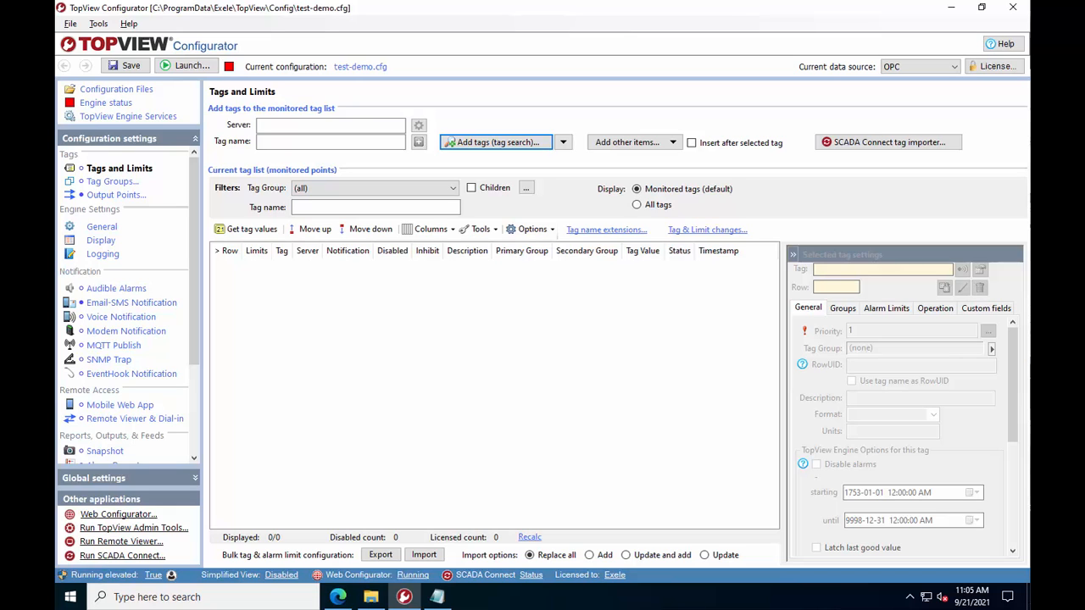
Step: Search MyServer for tags and add the Alarm and Temperature items from Demo > Reactor to the monitored tag list
{"action": "left_click", "coordinate": [490, 146]}
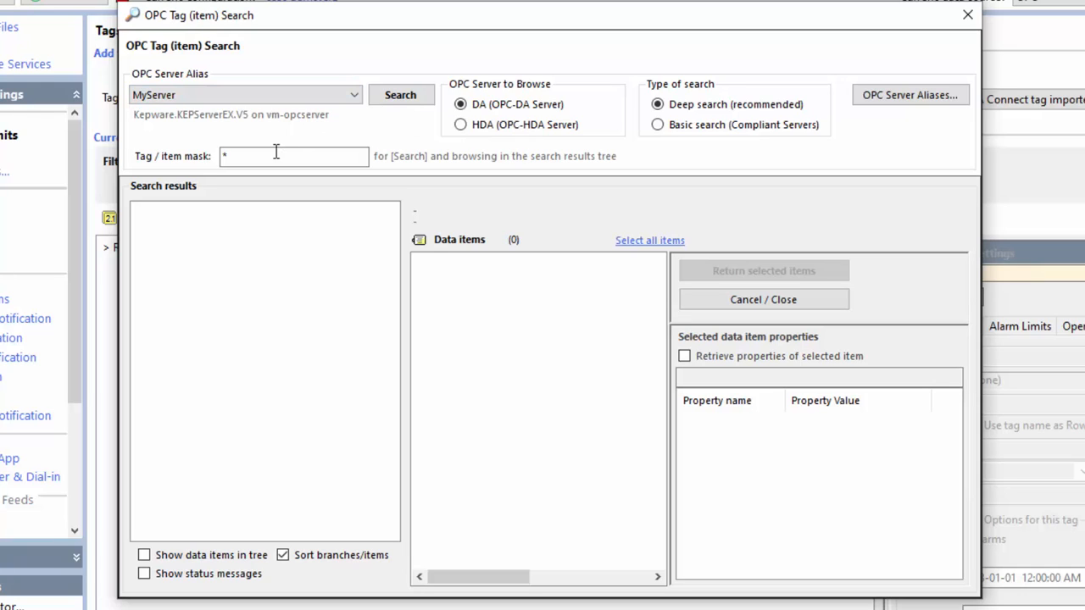
{"action": "left_click", "coordinate": [398, 96]}
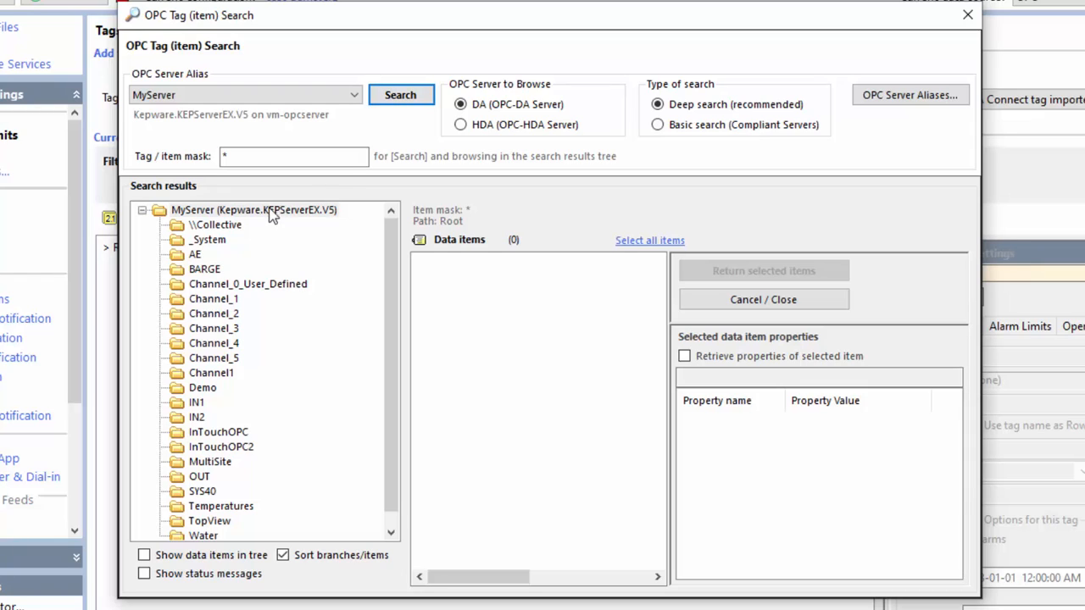
{"action": "left_click", "coordinate": [195, 388]}
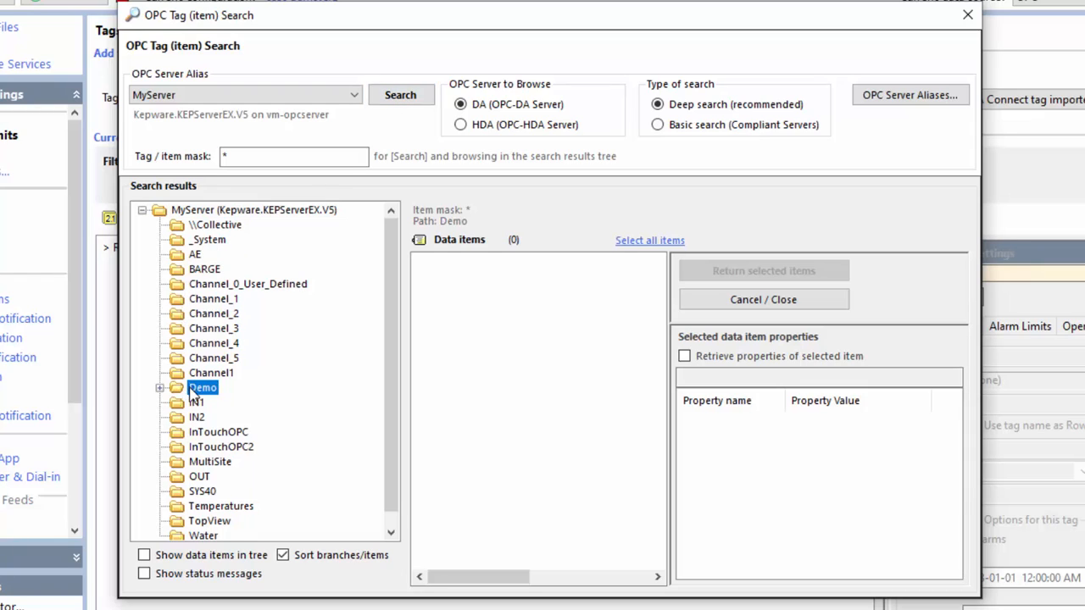
{"action": "left_click", "coordinate": [160, 388]}
{"action": "left_click", "coordinate": [227, 433]}
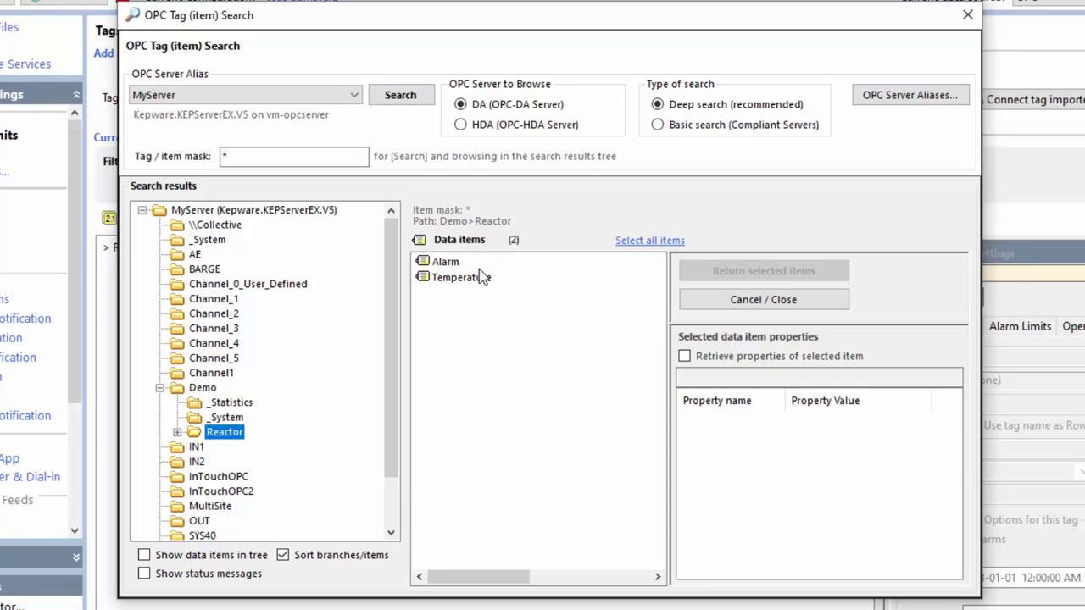
{"action": "left_click", "coordinate": [443, 262]}
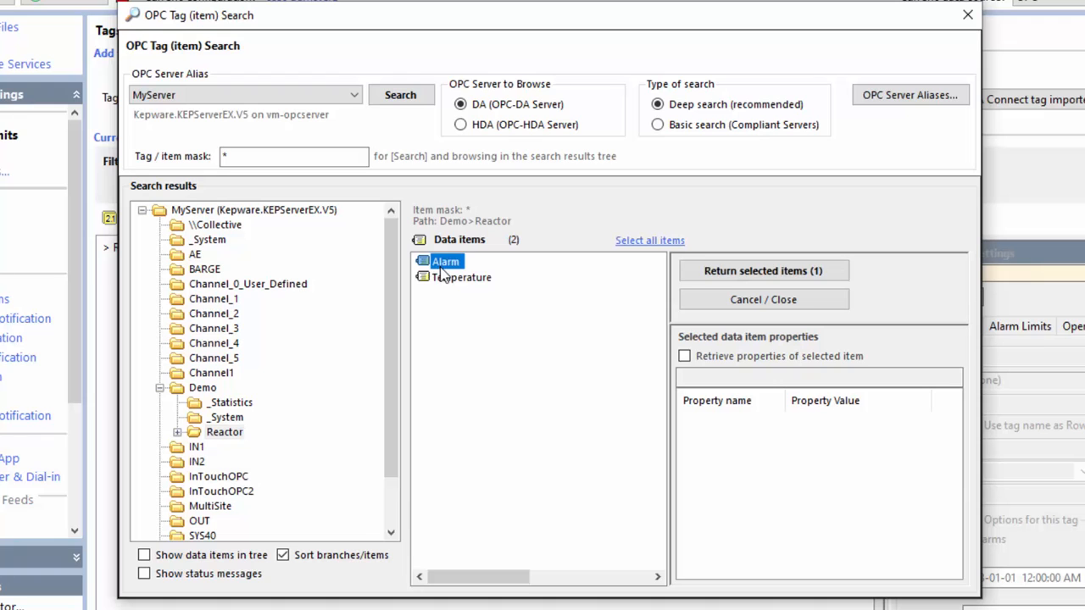
{"action": "left_click", "coordinate": [451, 279], "text": "shift"}
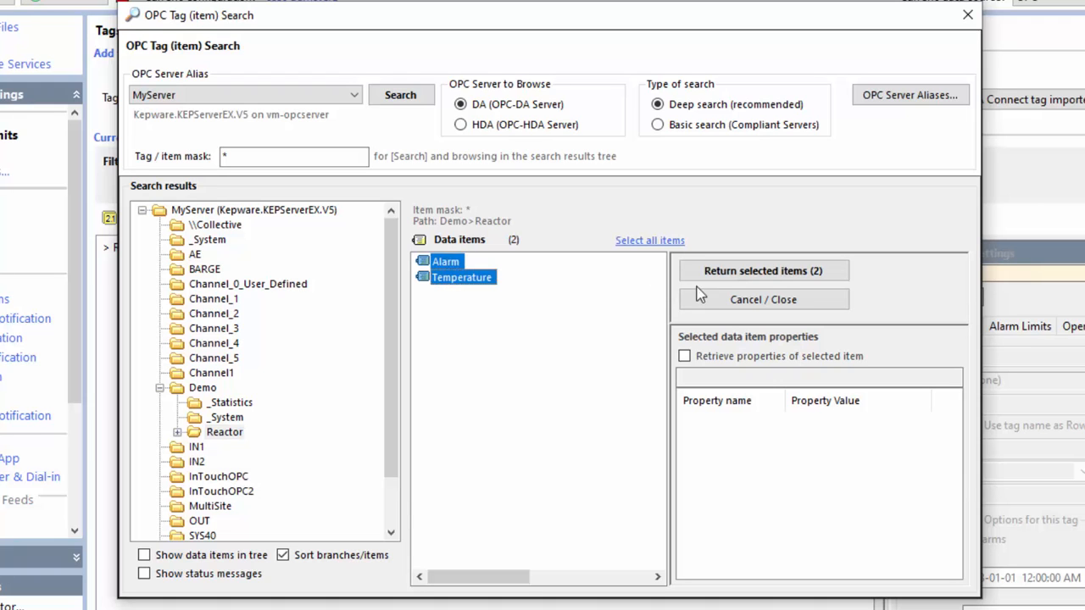
{"action": "left_click", "coordinate": [744, 279]}
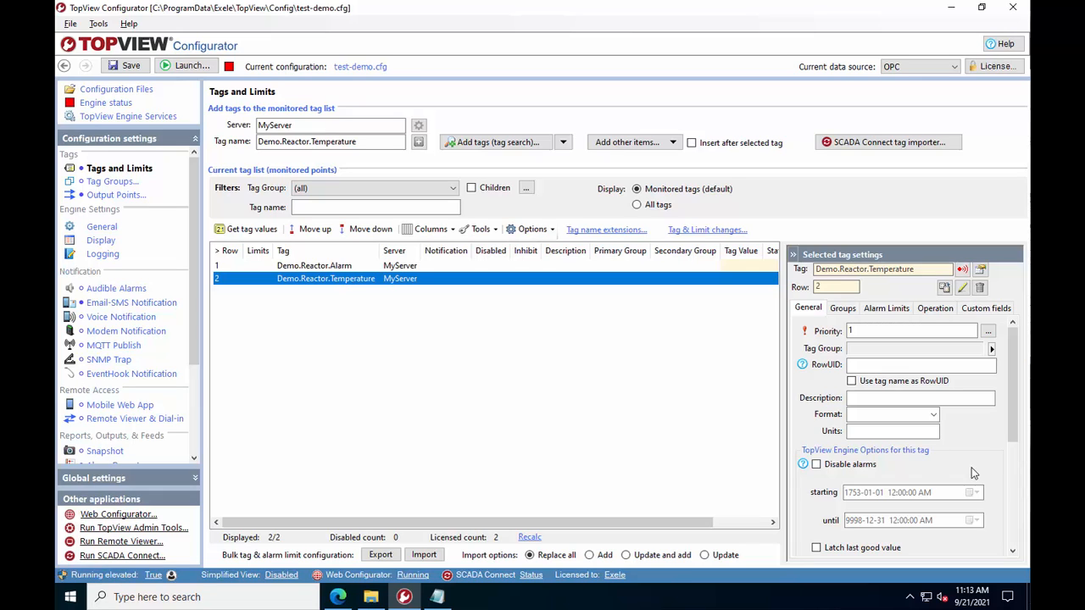
Step: In the general engine settings, enable applying configuration changes while running and set the refresh rate to 1 second
{"action": "left_click", "coordinate": [108, 230]}
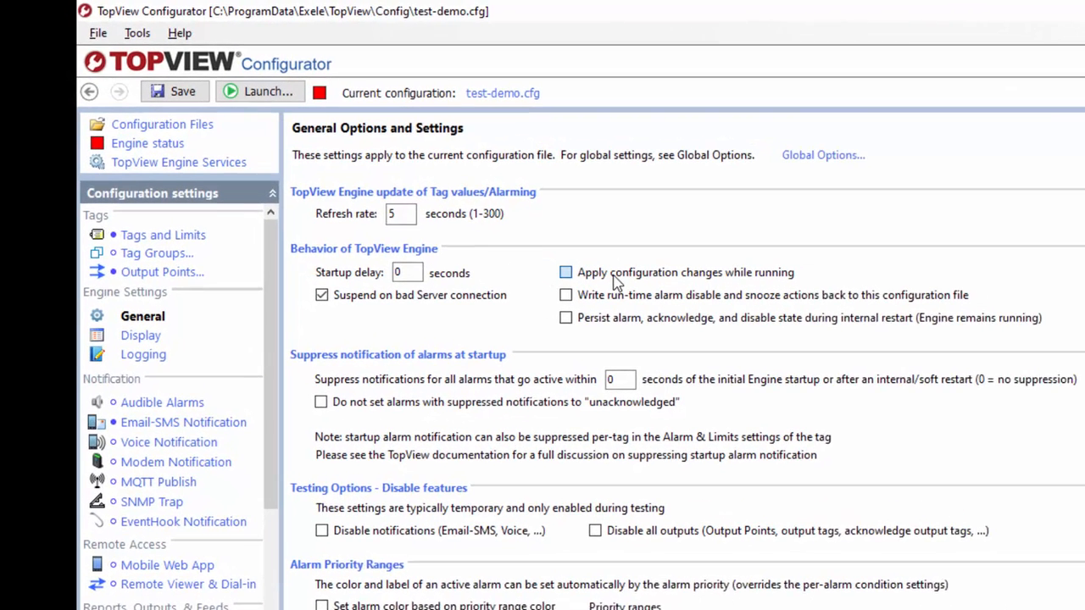
{"action": "left_click", "coordinate": [526, 240]}
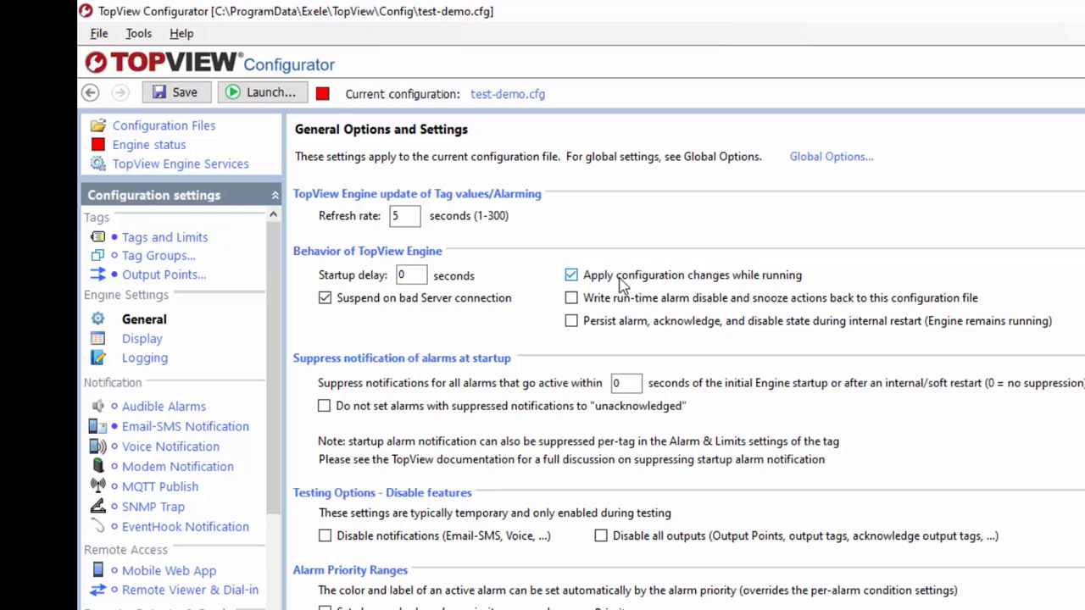
{"action": "double_click", "coordinate": [410, 216]}
{"action": "type", "text": "1"}
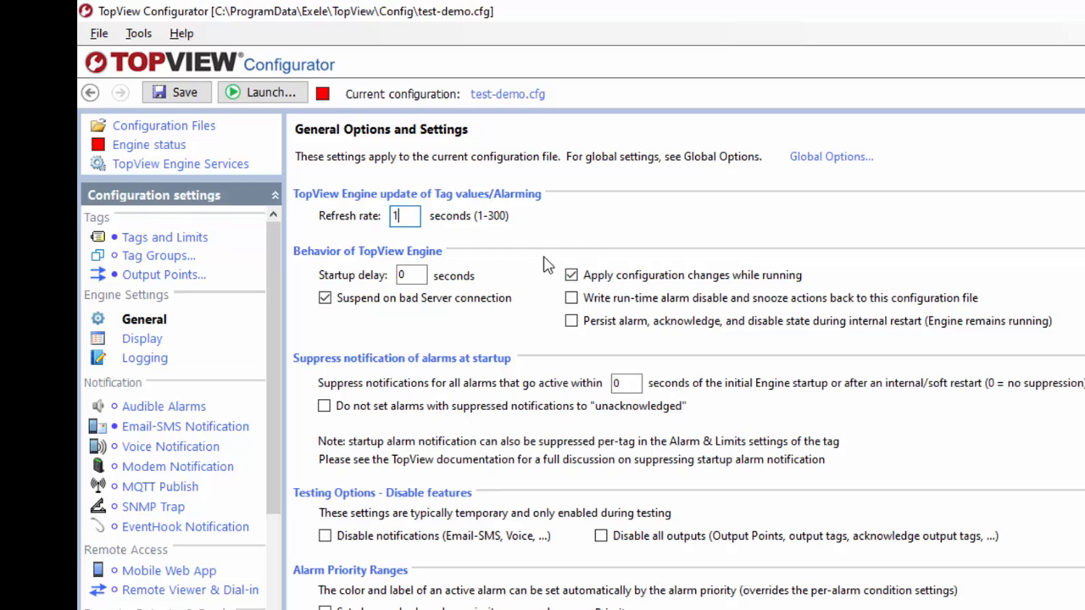
Step: Return to the tags and limits page, save the configuration and launch the TopView engine
{"action": "left_click", "coordinate": [176, 238]}
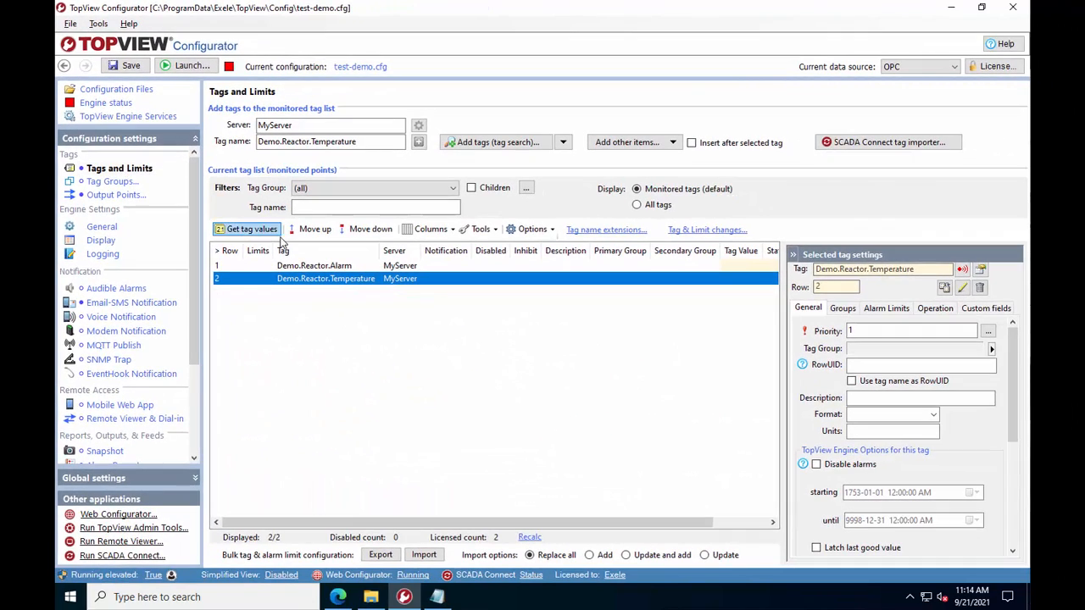
{"action": "left_click", "coordinate": [129, 66]}
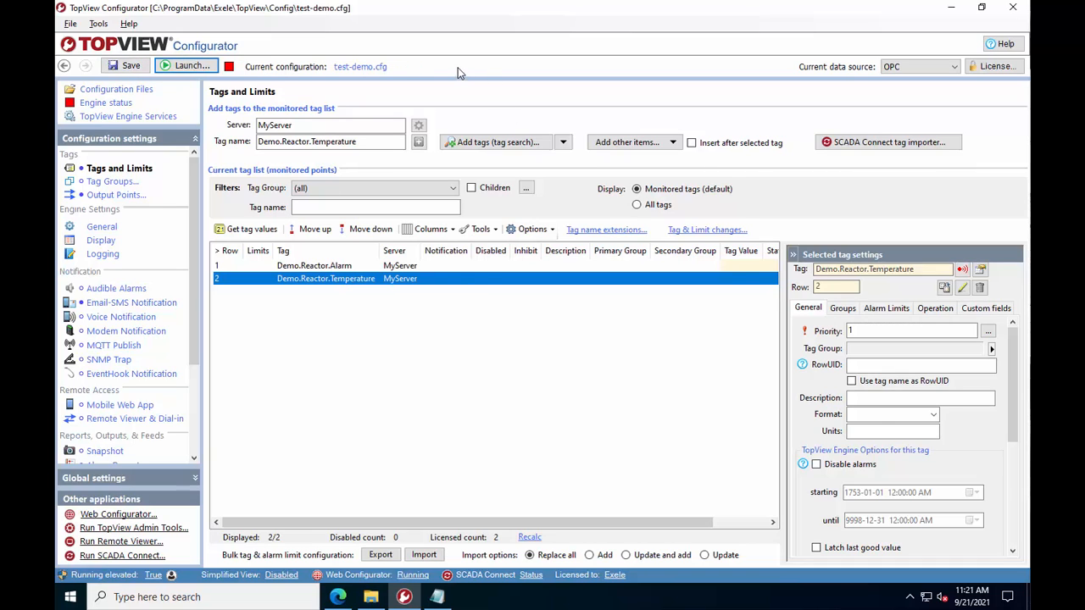
{"action": "left_click", "coordinate": [184, 68]}
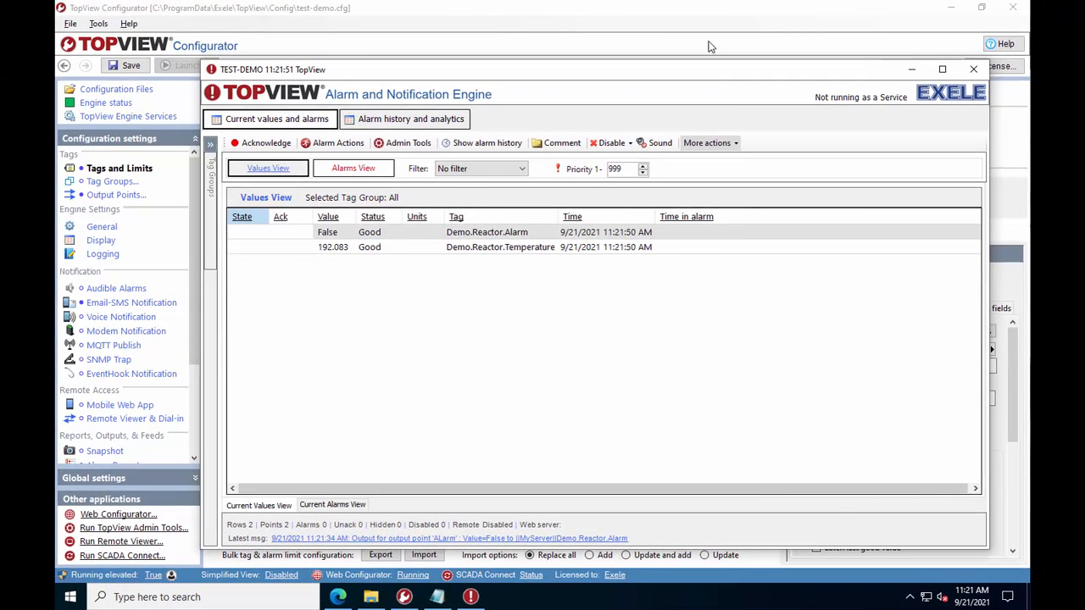
Step: Back in the Configurator, retrieve current values for all tags in the list and show the value columns first
{"action": "left_click", "coordinate": [712, 47]}
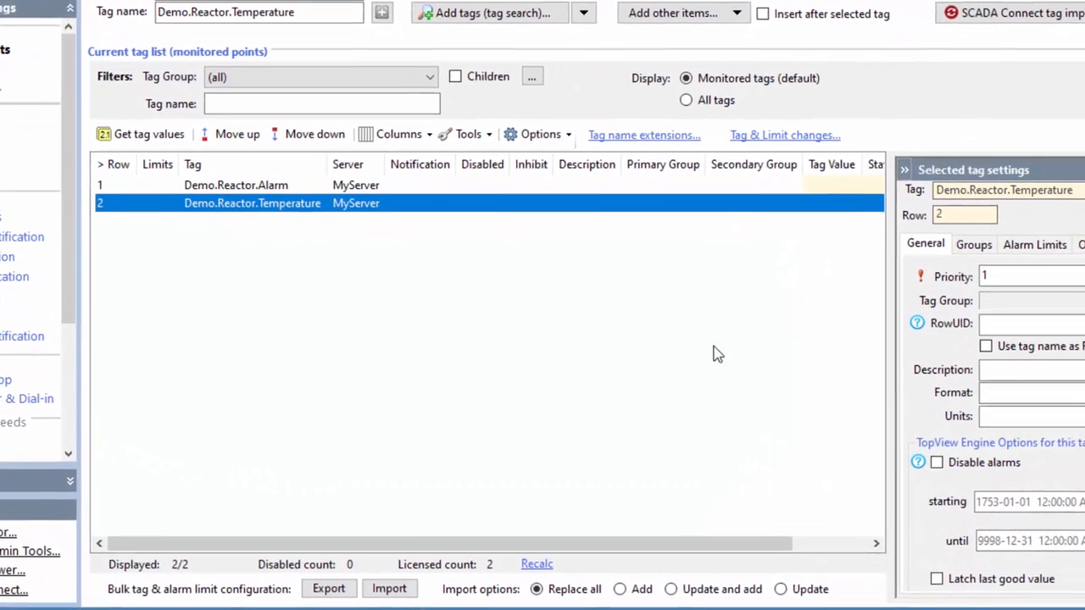
{"action": "left_click", "coordinate": [138, 129]}
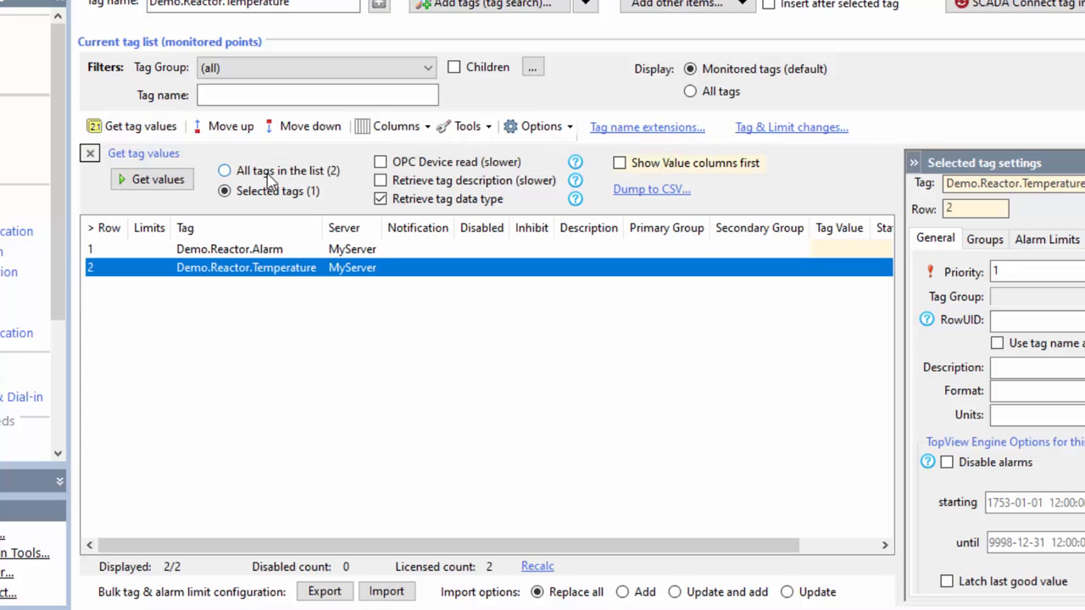
{"action": "left_click", "coordinate": [268, 174]}
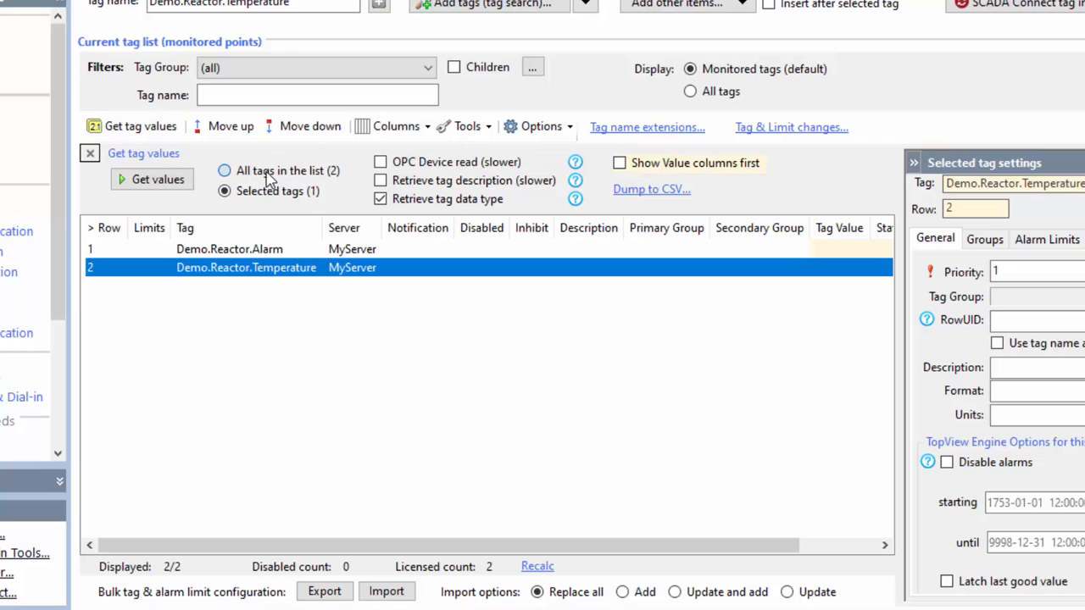
{"action": "left_click", "coordinate": [156, 184]}
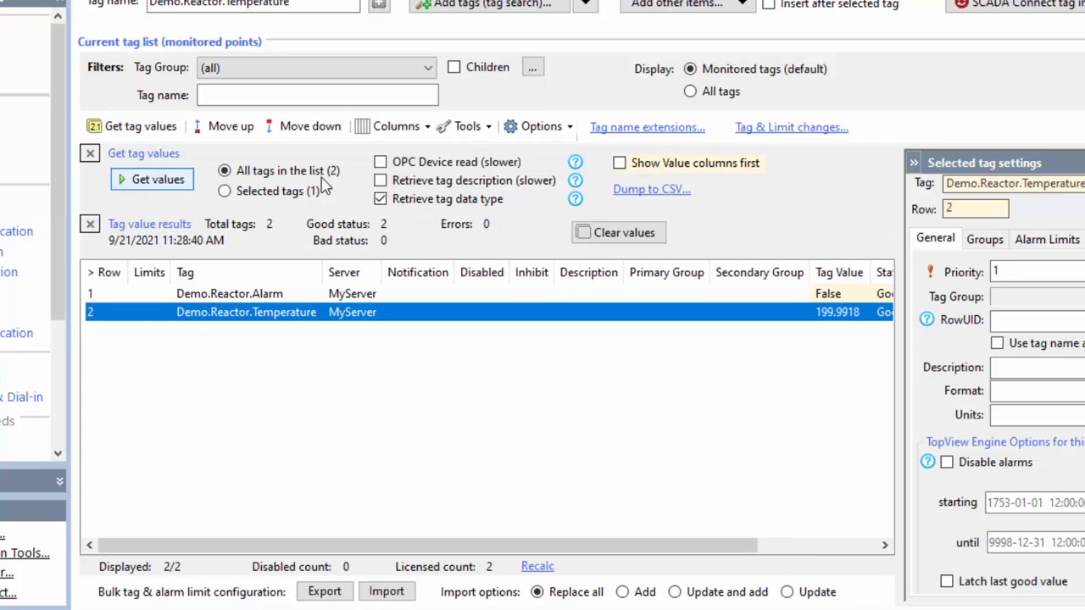
{"action": "left_click", "coordinate": [620, 163]}
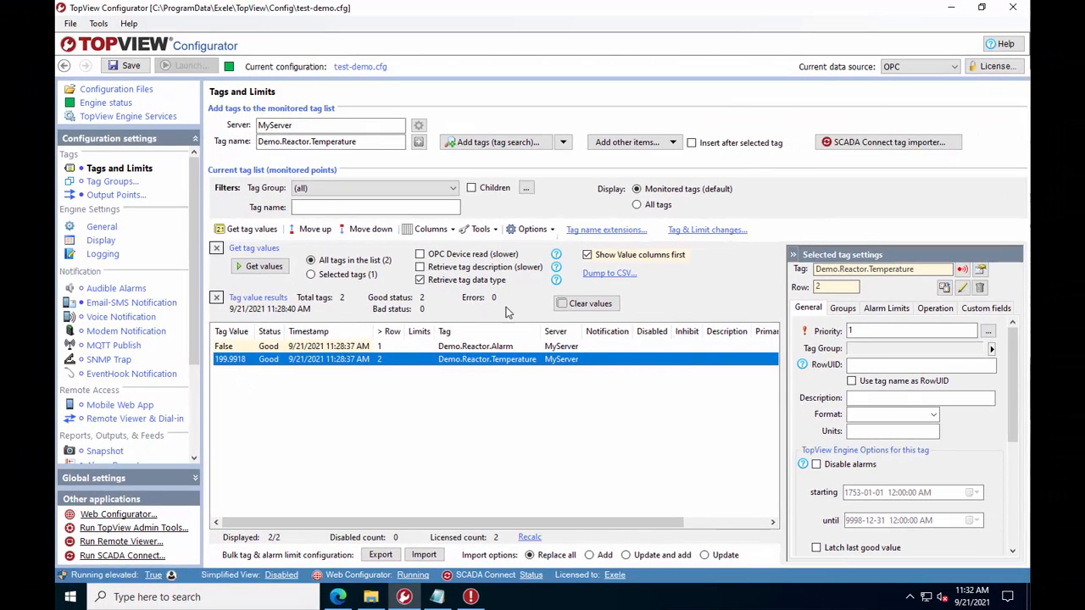
Step: Open the alarm limits and notification settings for the Demo.Reactor.Temperature tag
{"action": "right_click", "coordinate": [428, 365]}
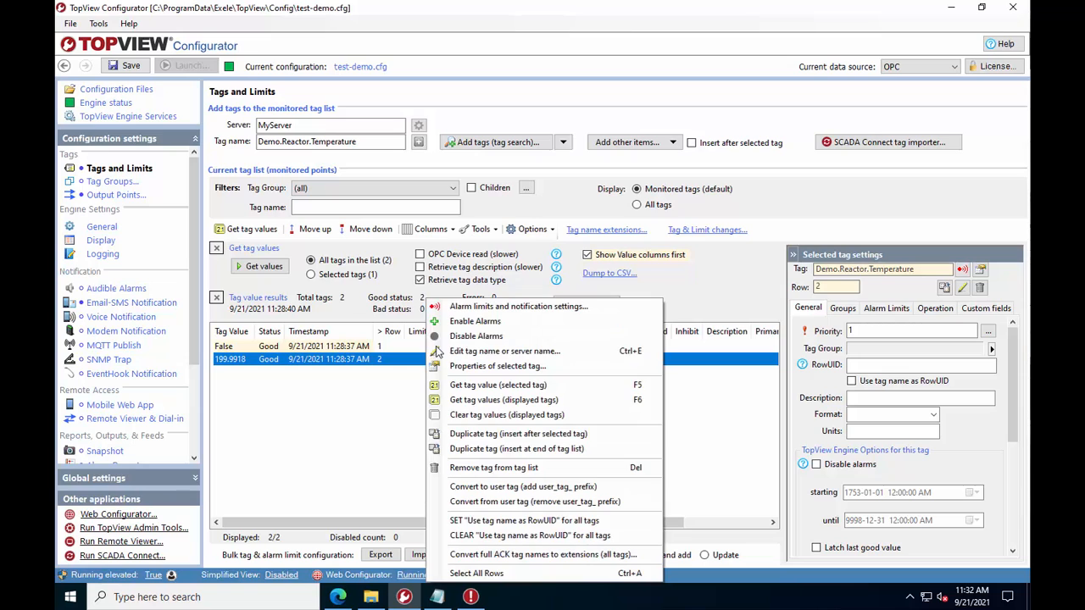
{"action": "left_click", "coordinate": [707, 368]}
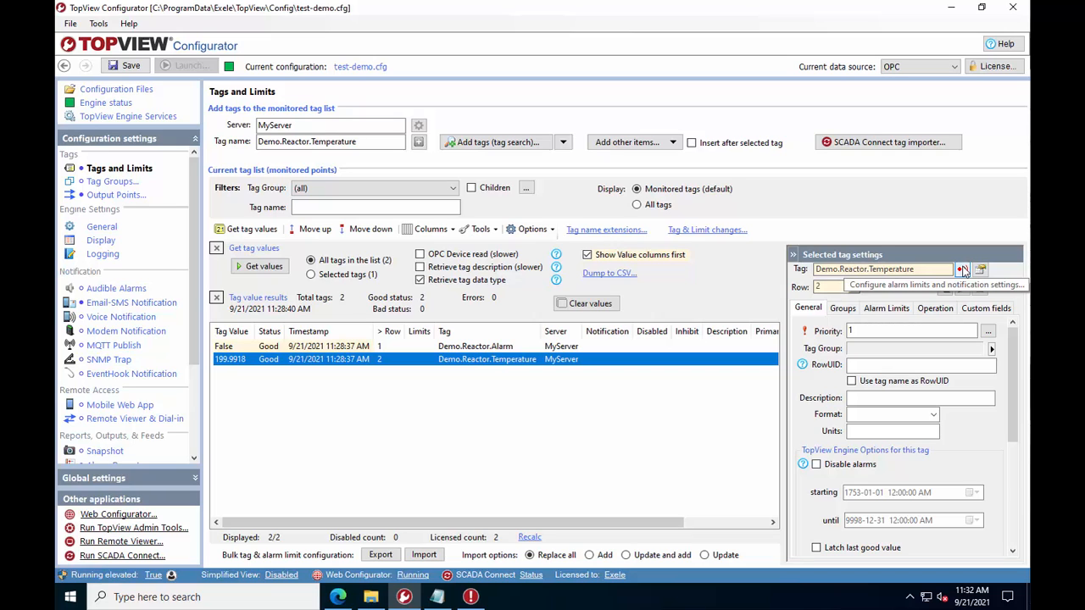
{"action": "left_click", "coordinate": [889, 310]}
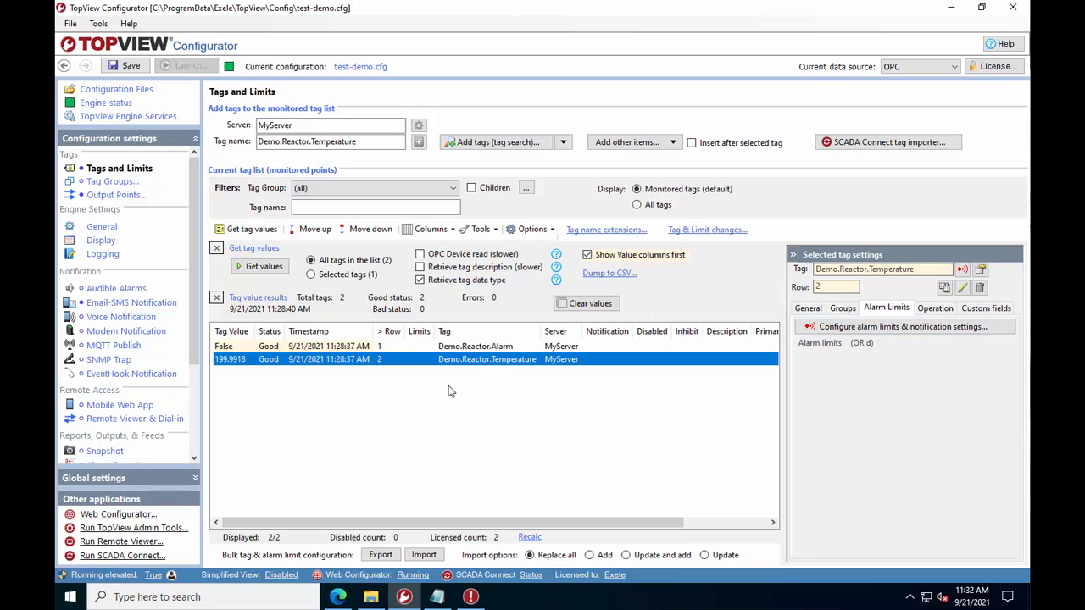
{"action": "mouse_move", "coordinate": [369, 361]}
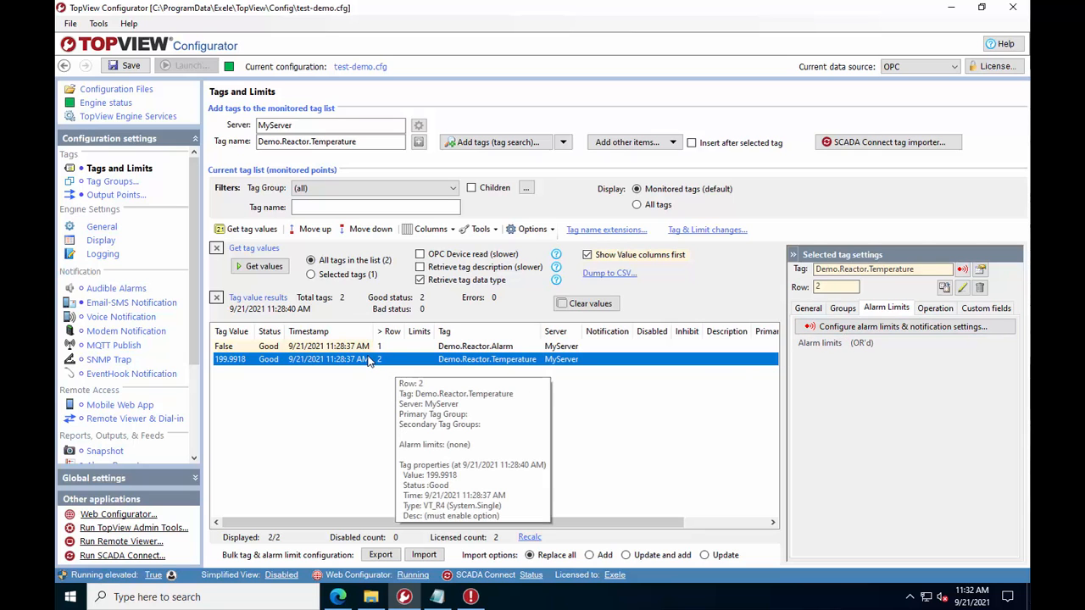
{"action": "double_click", "coordinate": [369, 361]}
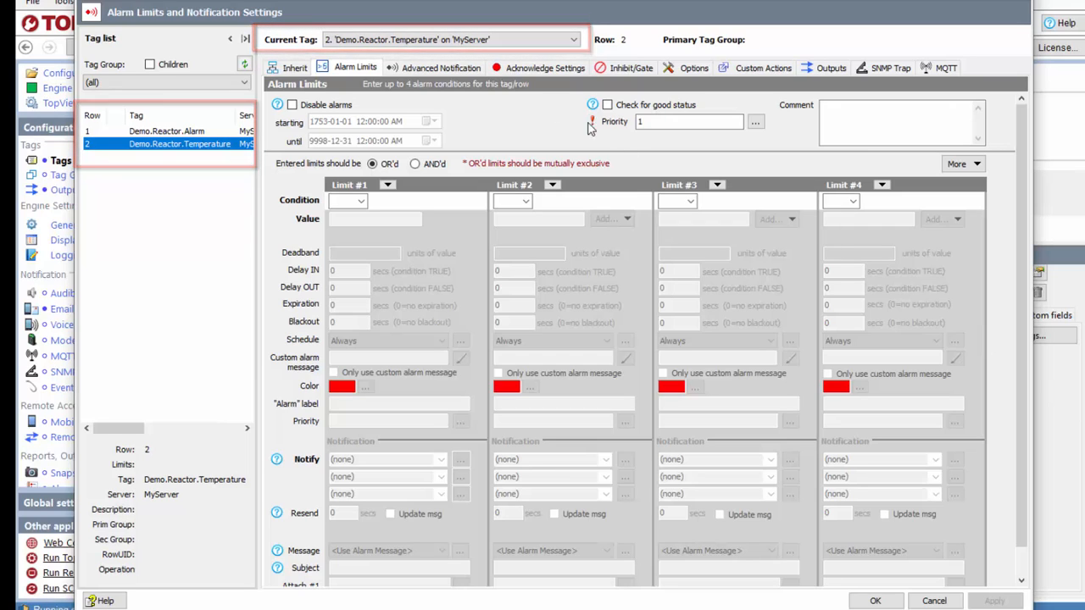
Step: Switch to the Demo.Reactor.Alarm tag and set its Limit #1 condition to equal to (=) with the value True
{"action": "left_click", "coordinate": [494, 39]}
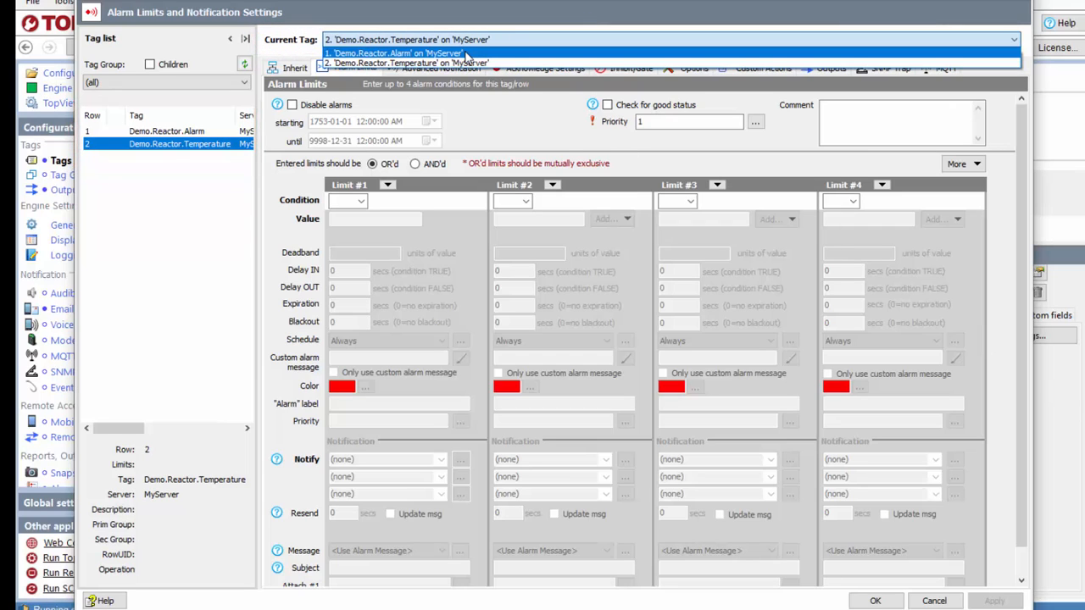
{"action": "left_click", "coordinate": [465, 53]}
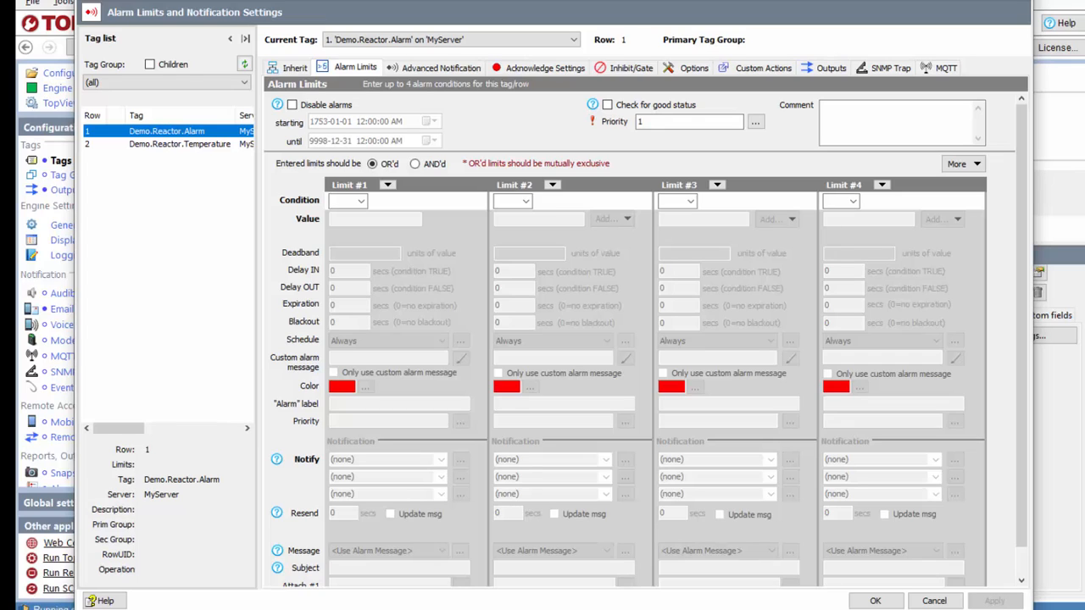
{"action": "left_click", "coordinate": [361, 202]}
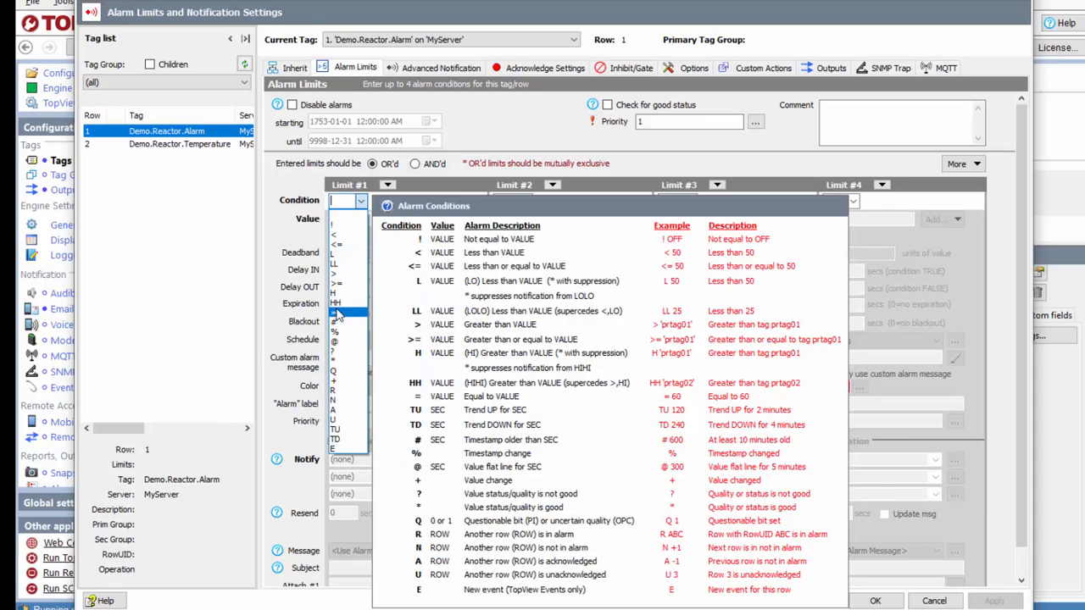
{"action": "left_click", "coordinate": [344, 312]}
{"action": "left_click", "coordinate": [356, 218]}
{"action": "type", "text": "True"}
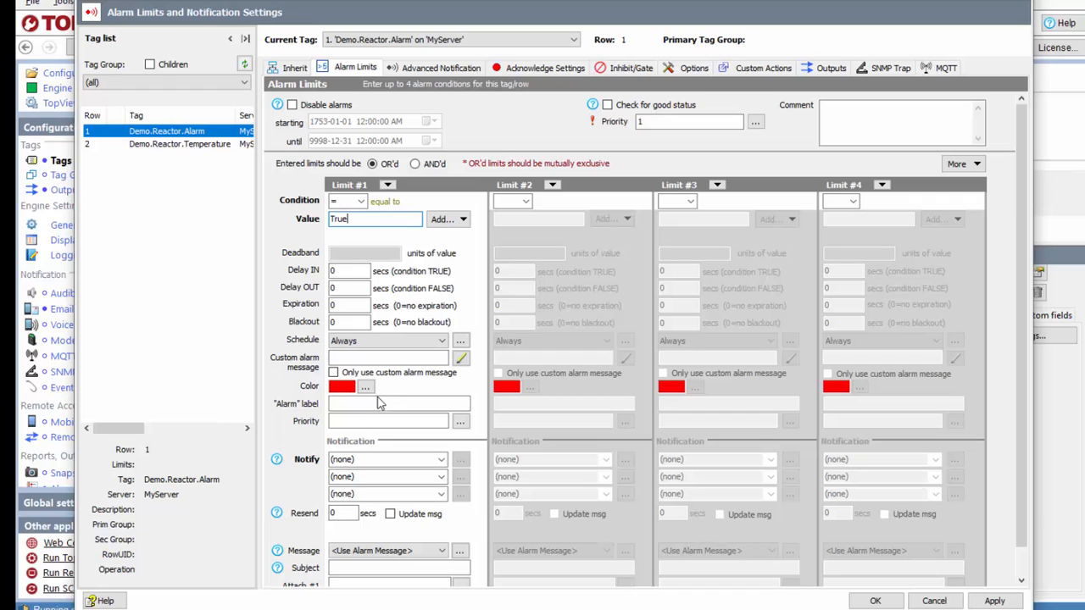
Step: Give Limit #1 the custom alarm message "Reactor alarm", use only the custom message and apply the settings
{"action": "left_click", "coordinate": [379, 359]}
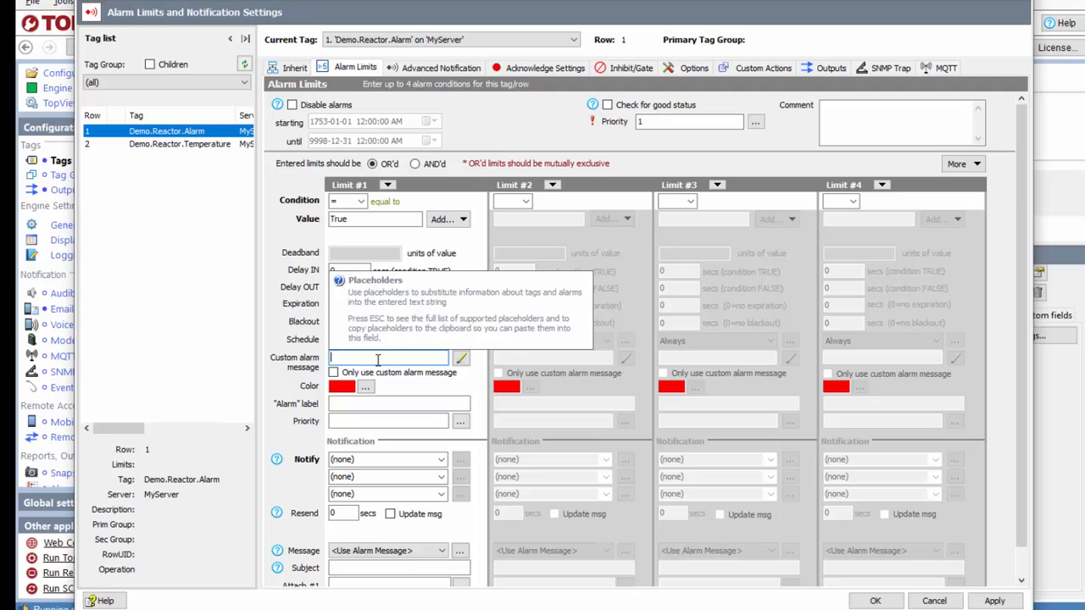
{"action": "type", "text": "Reactor alarm"}
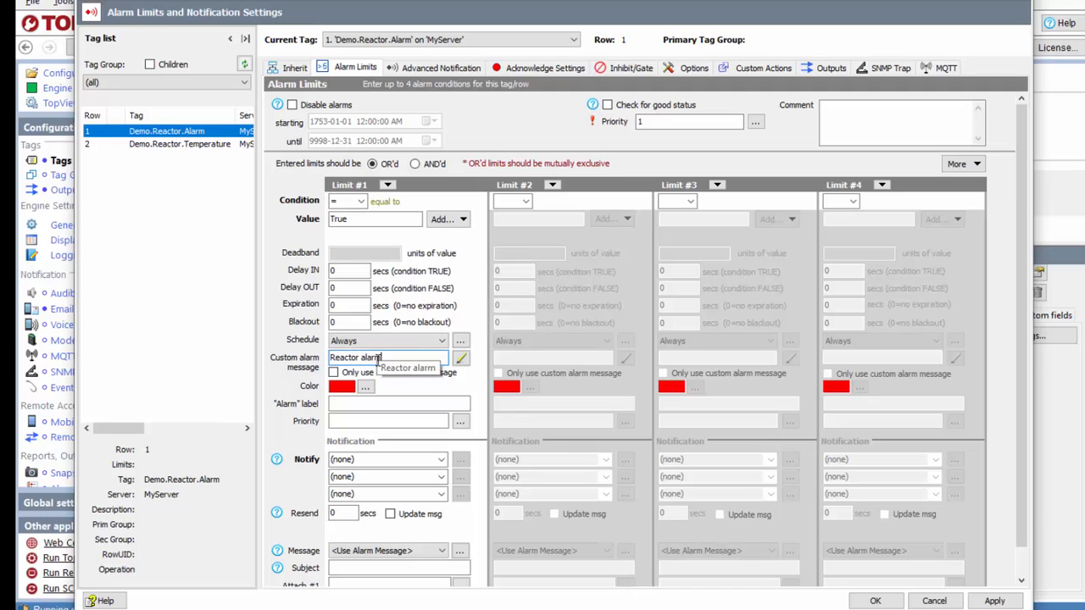
{"action": "left_click", "coordinate": [345, 377]}
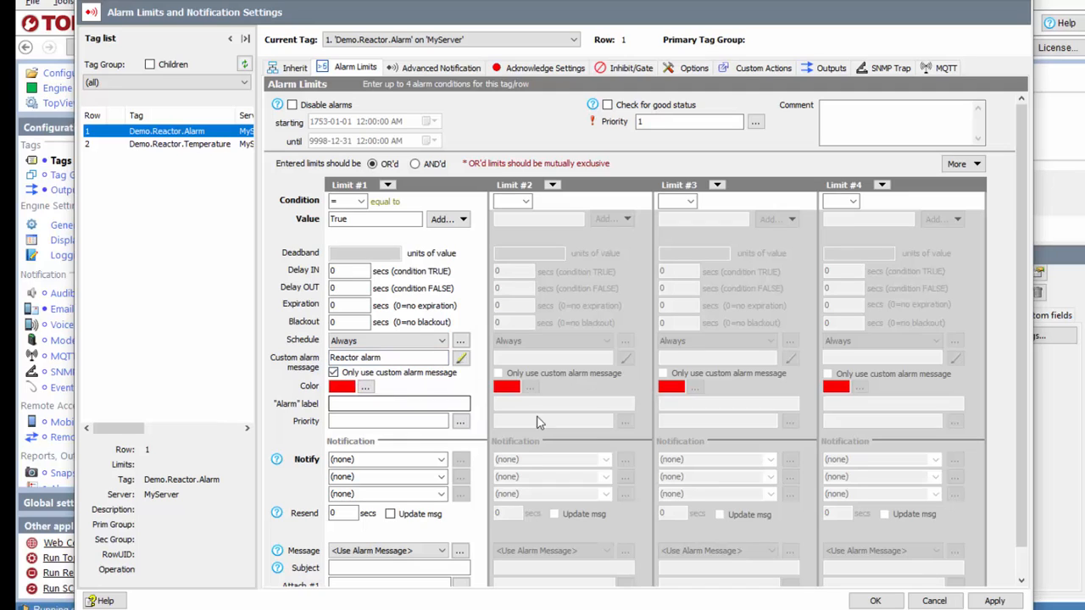
{"action": "left_click", "coordinate": [995, 601]}
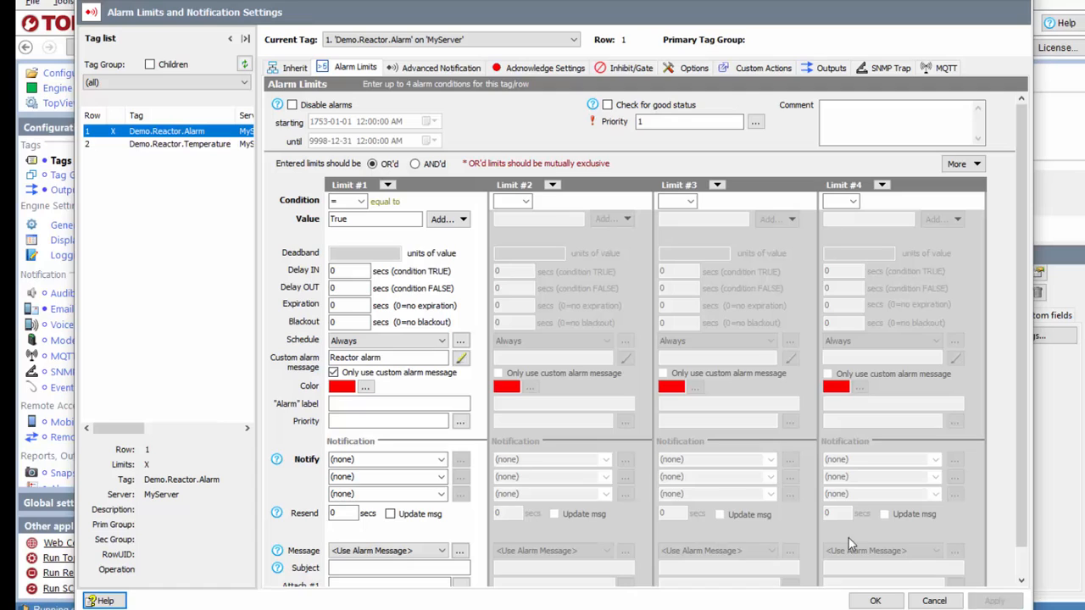
Step: For the Demo.Reactor.Temperature tag, set Limit #1 to greater than 90 with a Delay IN of 10 seconds
{"action": "left_click", "coordinate": [192, 145]}
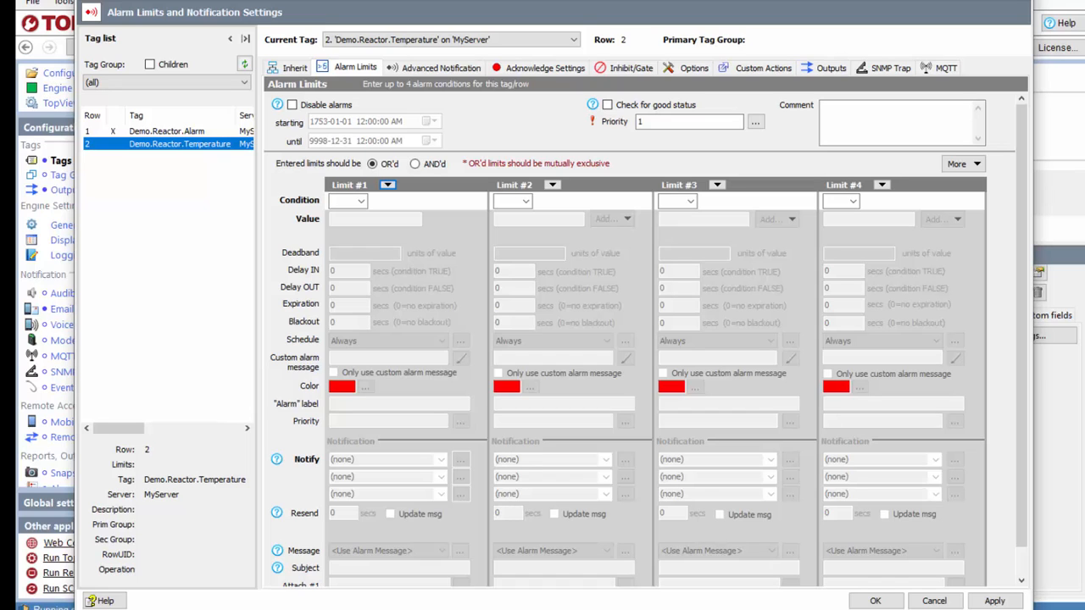
{"action": "left_click", "coordinate": [361, 203]}
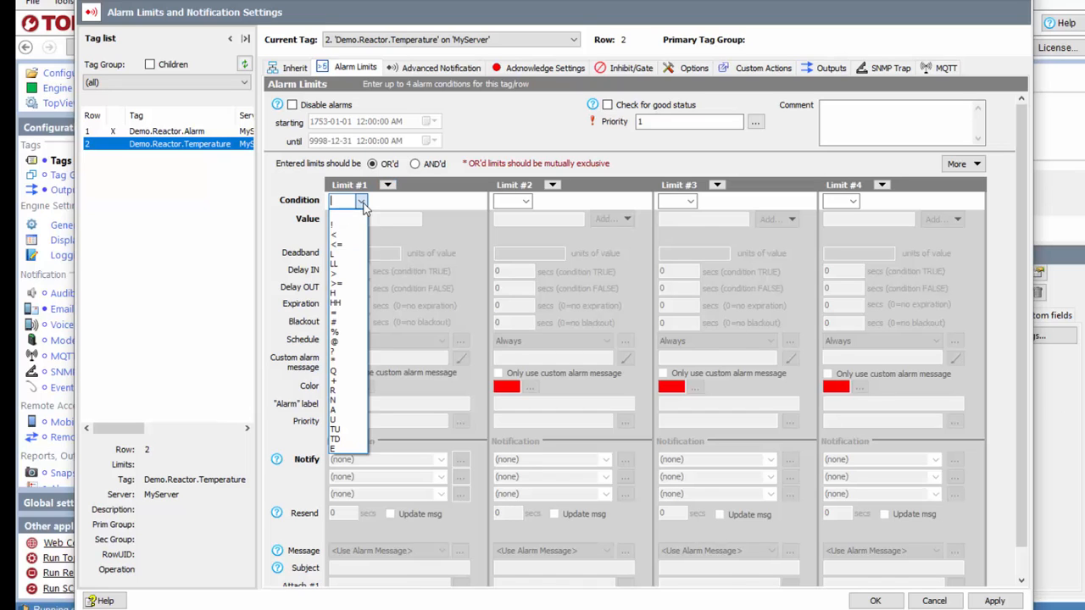
{"action": "left_click", "coordinate": [339, 274]}
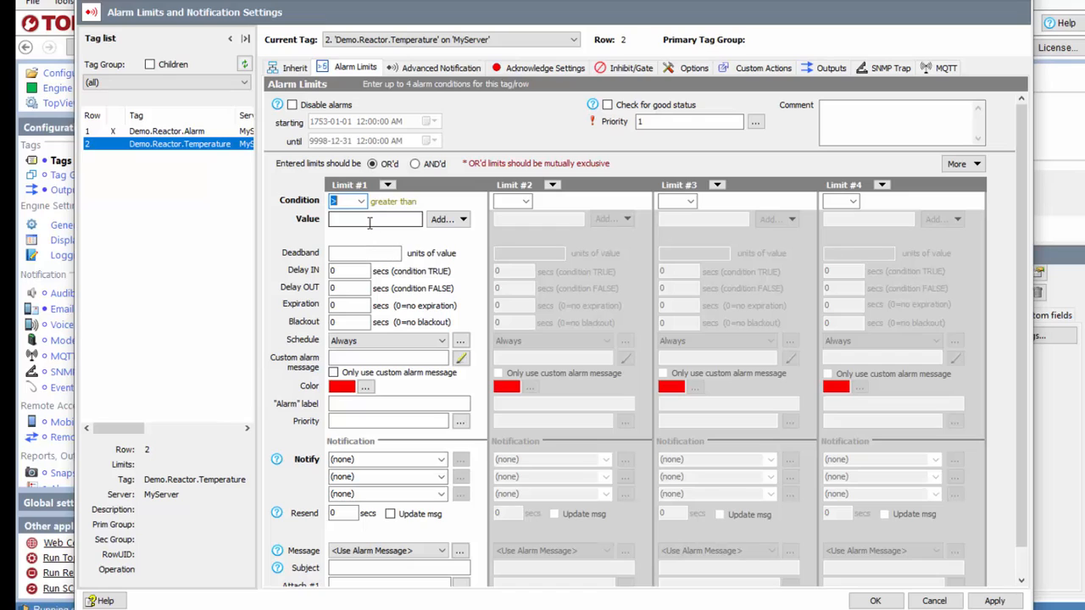
{"action": "left_click", "coordinate": [369, 223]}
{"action": "type", "text": "90"}
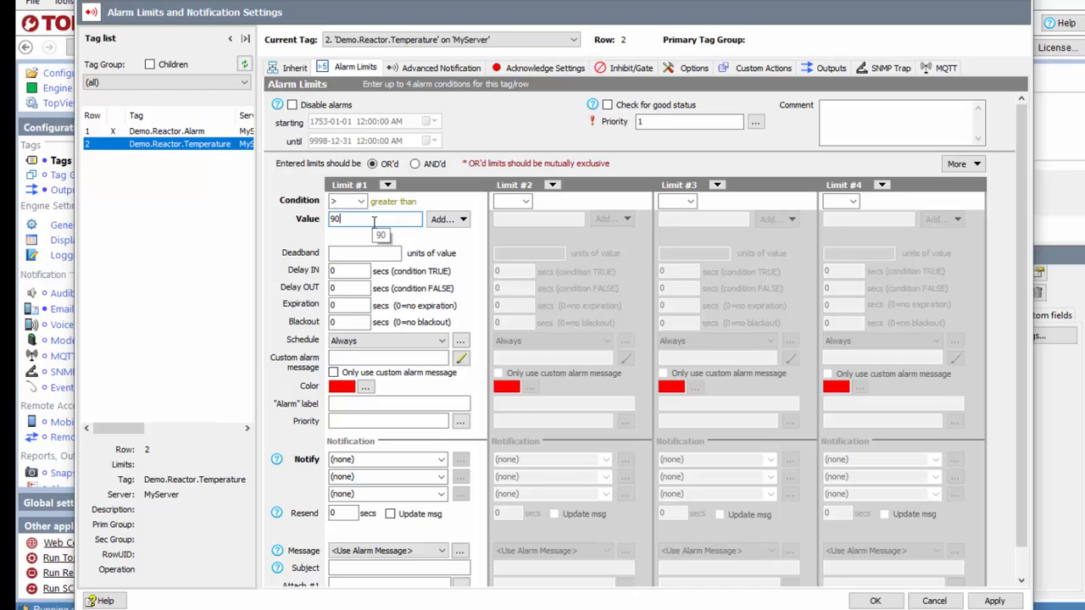
{"action": "double_click", "coordinate": [358, 271]}
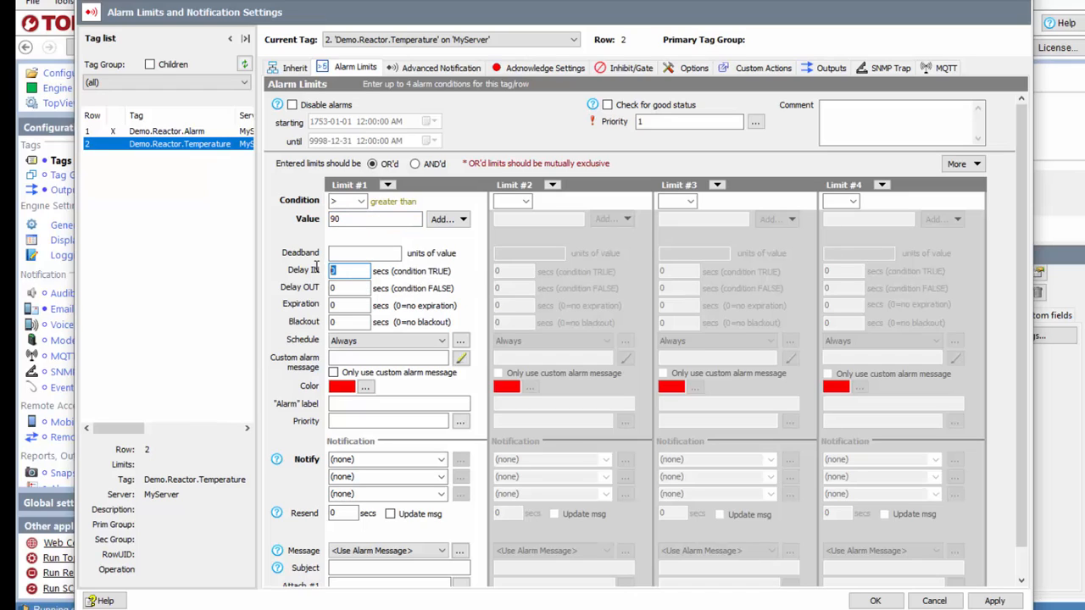
{"action": "type", "text": "10"}
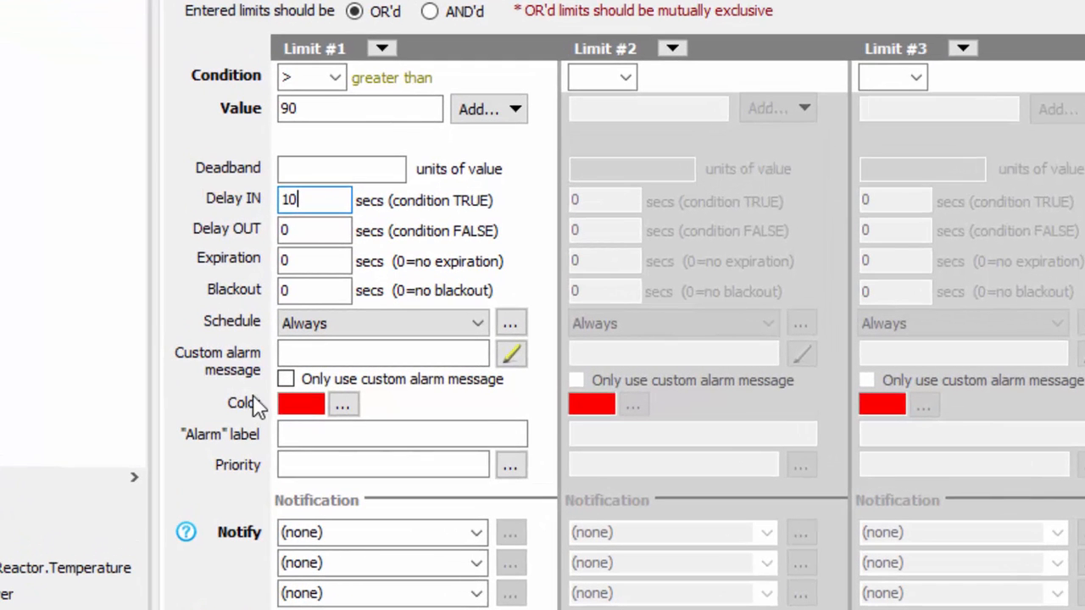
Step: Set the custom alarm message to "Reactor temperature is high, value = %value%", use only that message and accept the alarm limit settings
{"action": "left_click", "coordinate": [291, 356]}
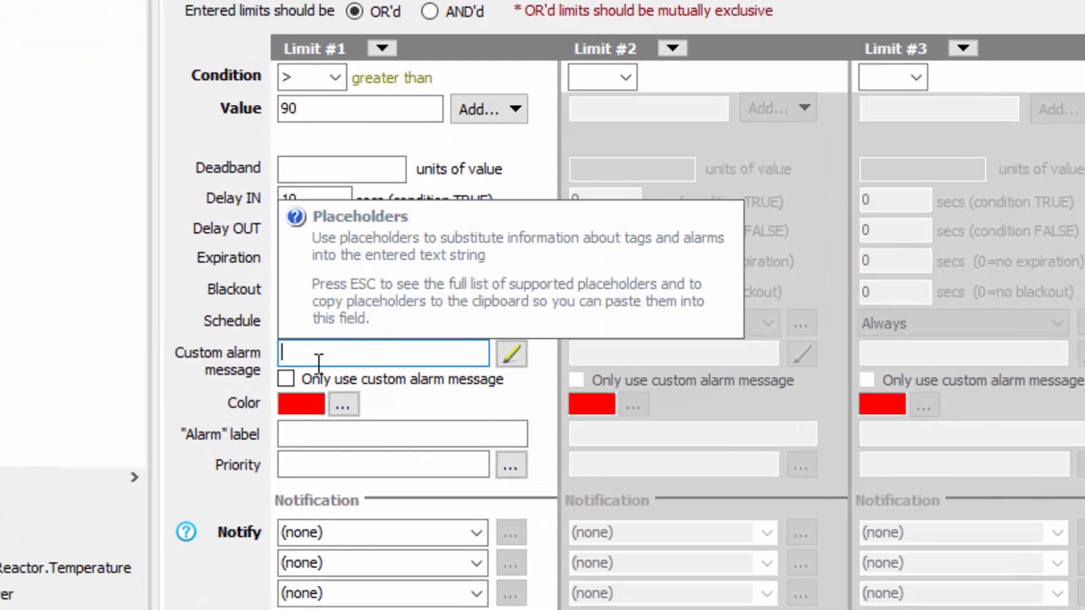
{"action": "type", "text": "Reactor "}
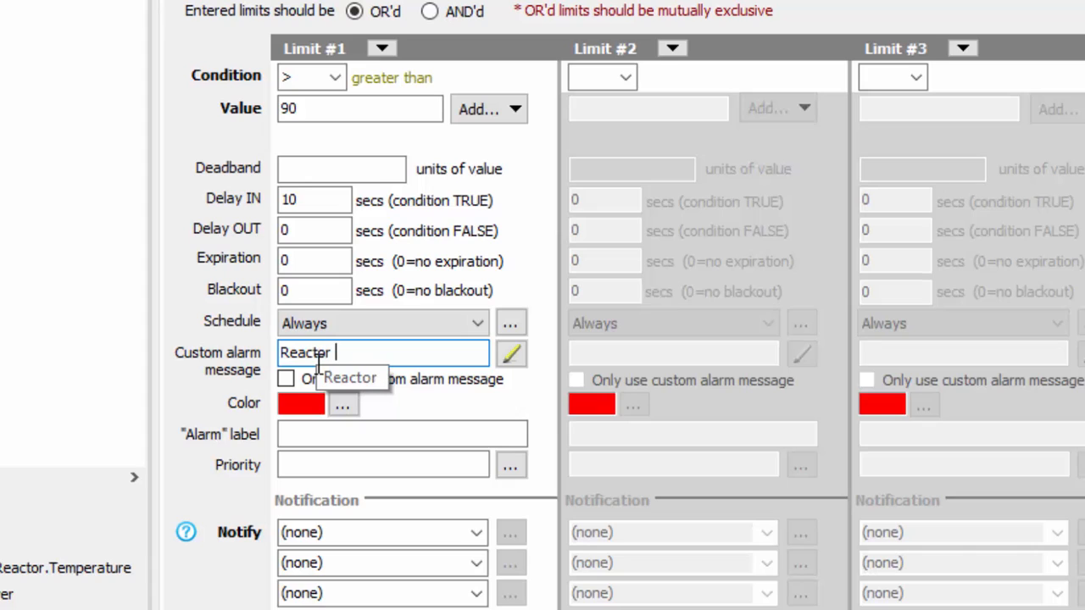
{"action": "type", "text": "temperatu"}
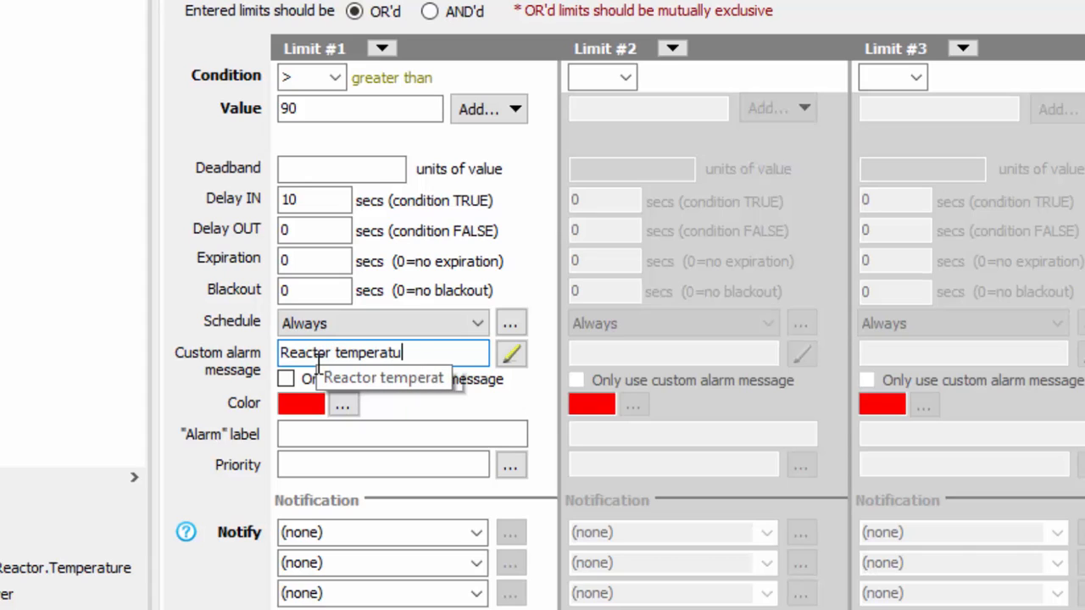
{"action": "type", "text": "re is high, "}
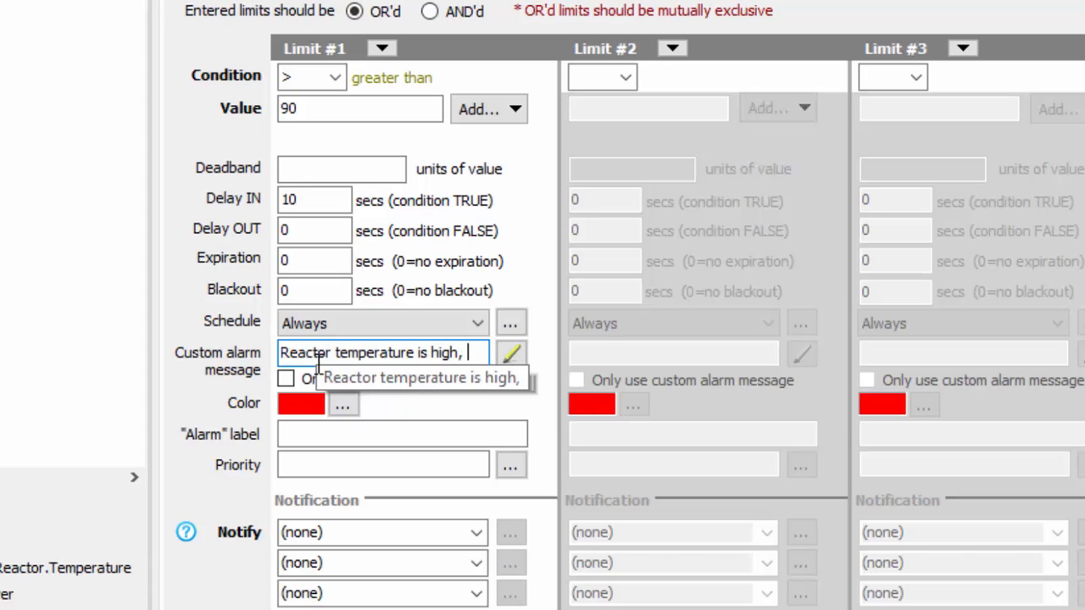
{"action": "type", "text": "value = "}
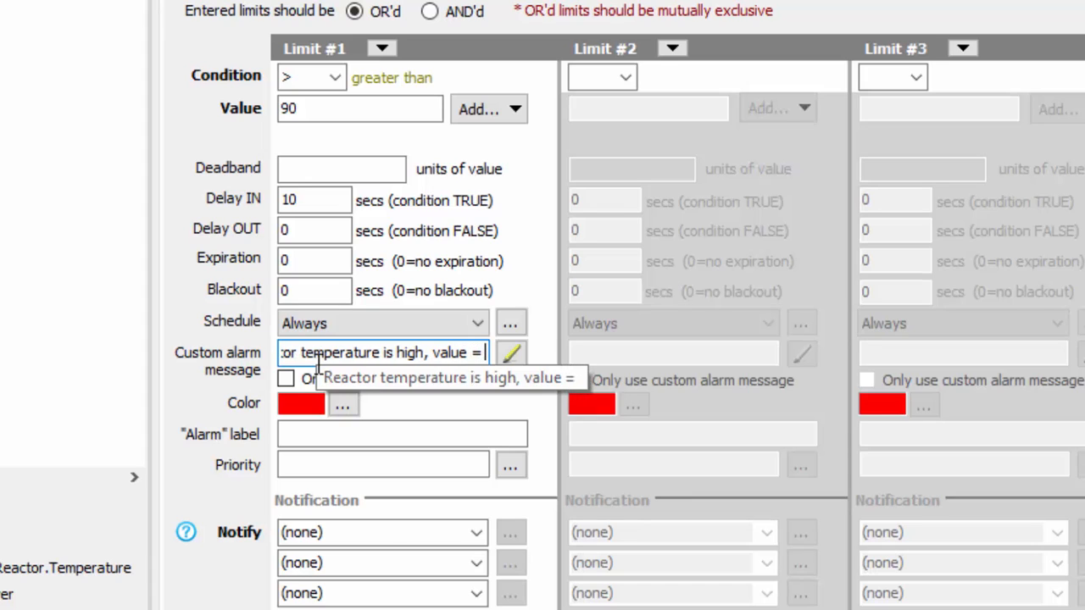
{"action": "type", "text": "%value%"}
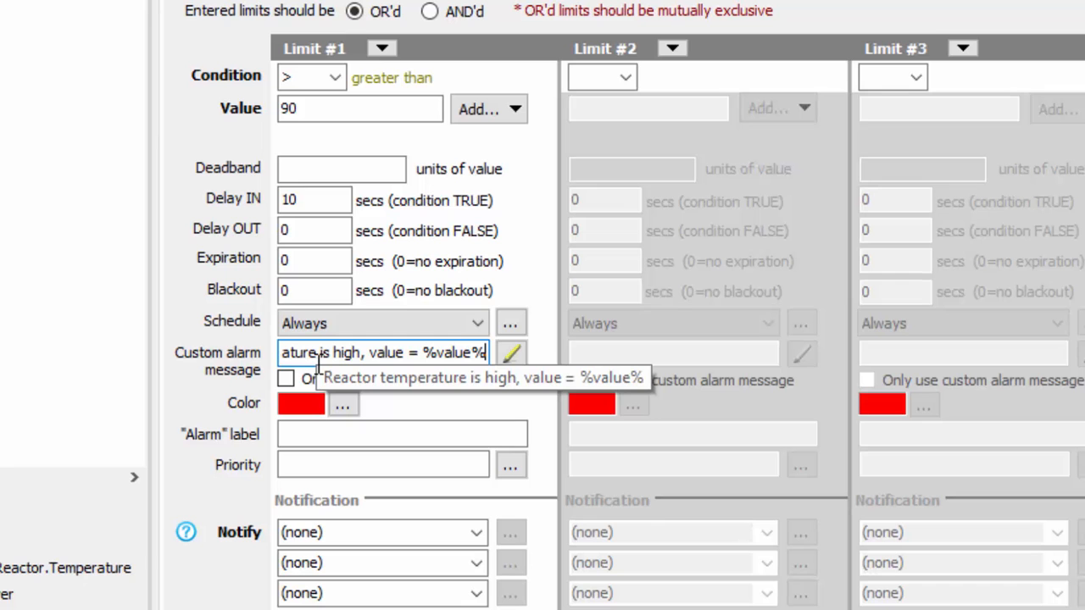
{"action": "left_click", "coordinate": [309, 379]}
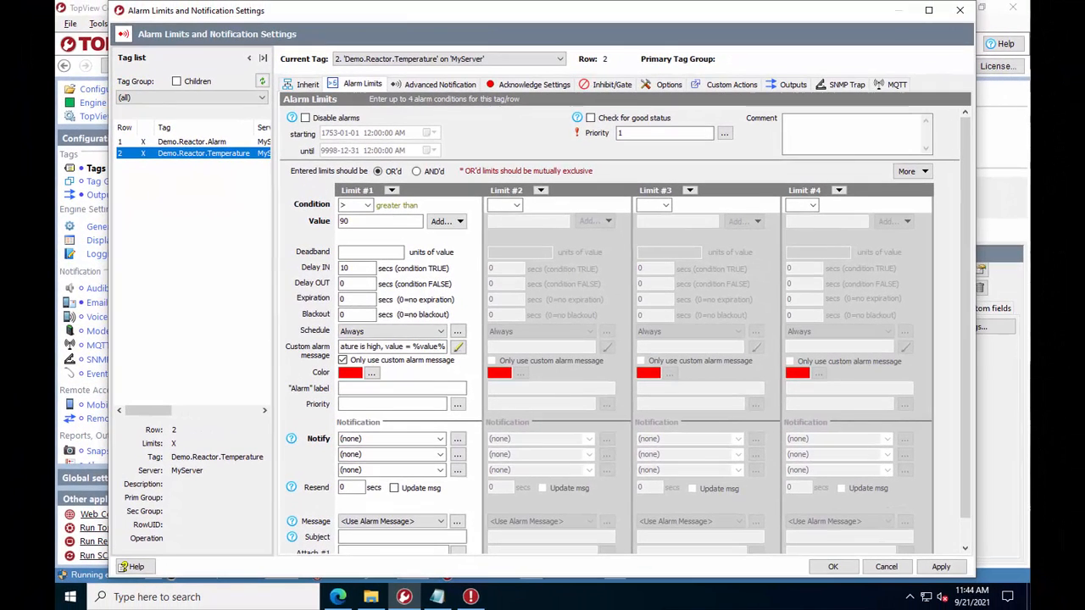
{"action": "left_click", "coordinate": [833, 567]}
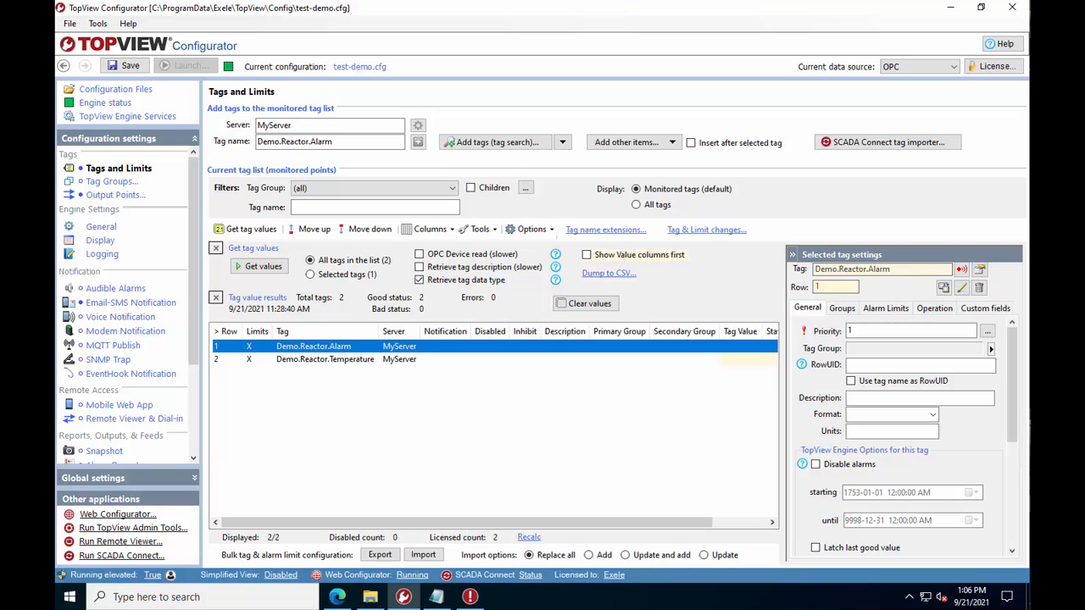
Step: Save the configuration, switch to the running TopView engine and show its Alarms View
{"action": "left_click", "coordinate": [130, 66]}
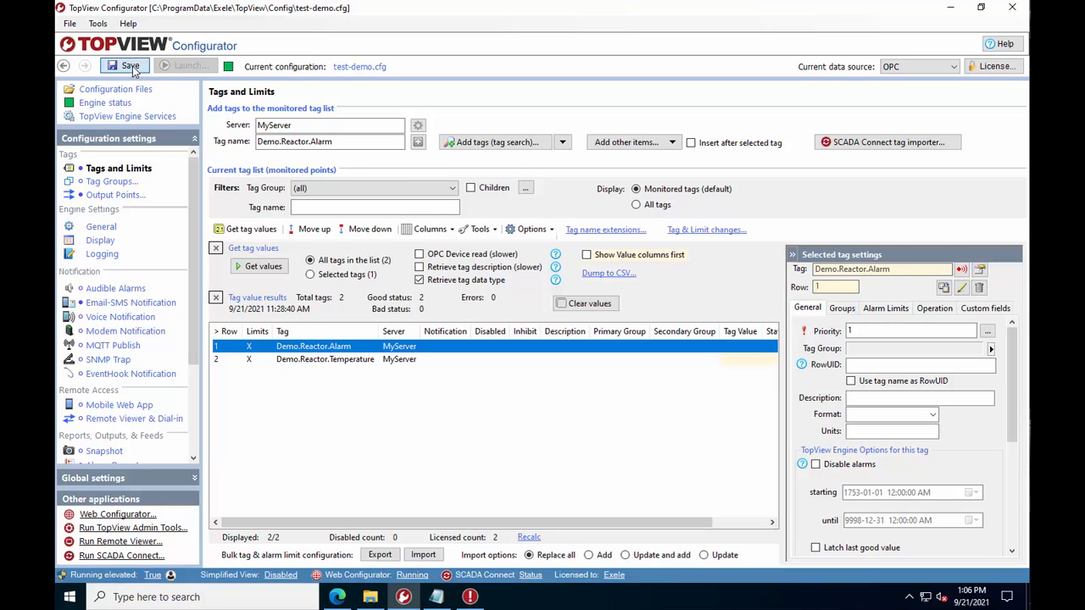
{"action": "left_click", "coordinate": [470, 598]}
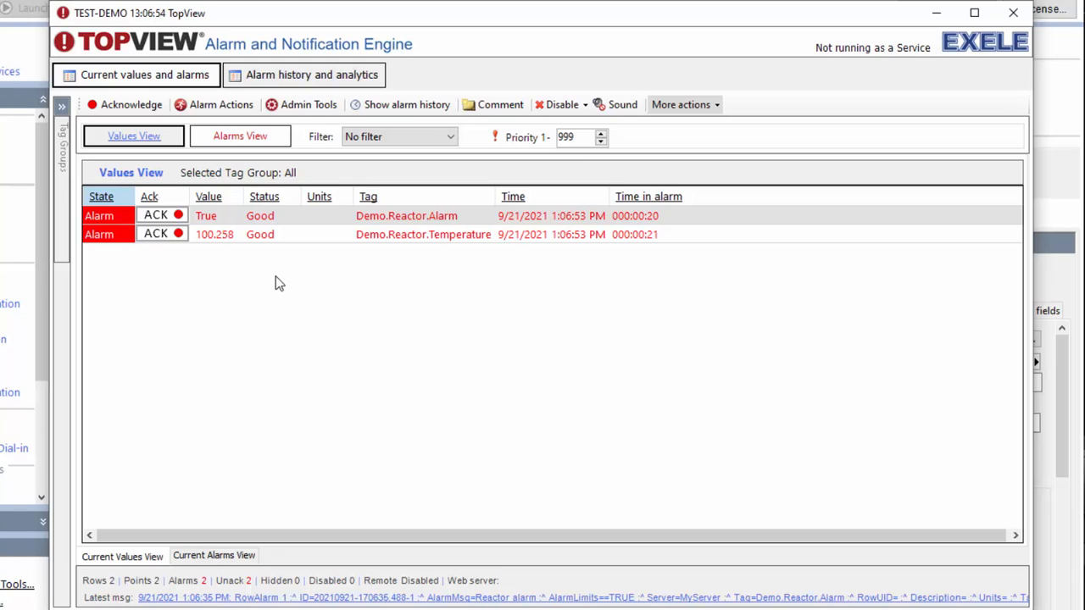
{"action": "left_click", "coordinate": [248, 137]}
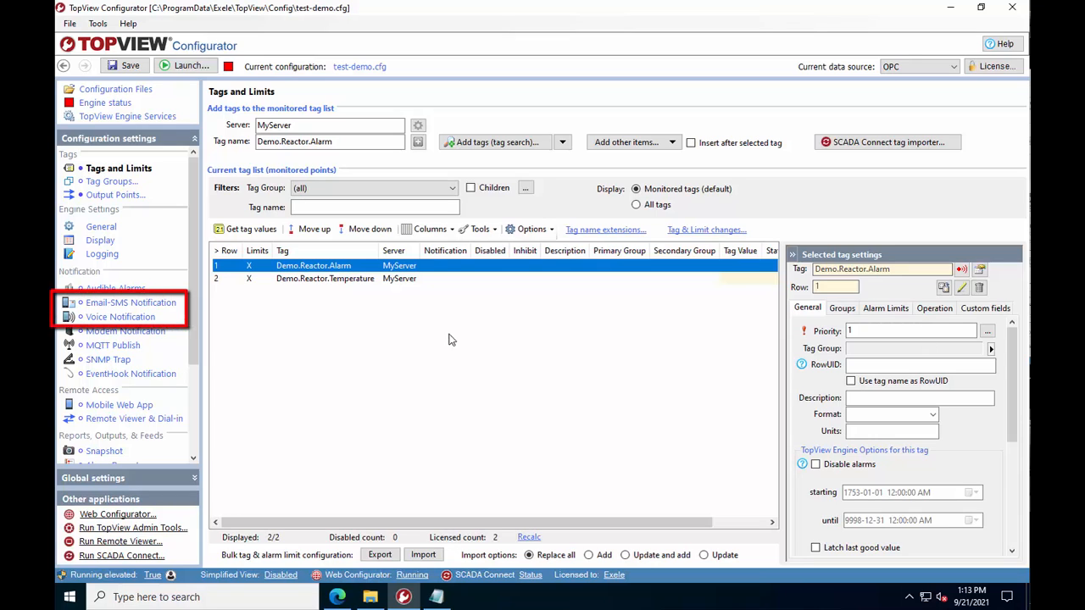
Step: In the Configurator, enable Email-SMS Notification and open its outgoing email delivery settings
{"action": "left_click", "coordinate": [118, 307]}
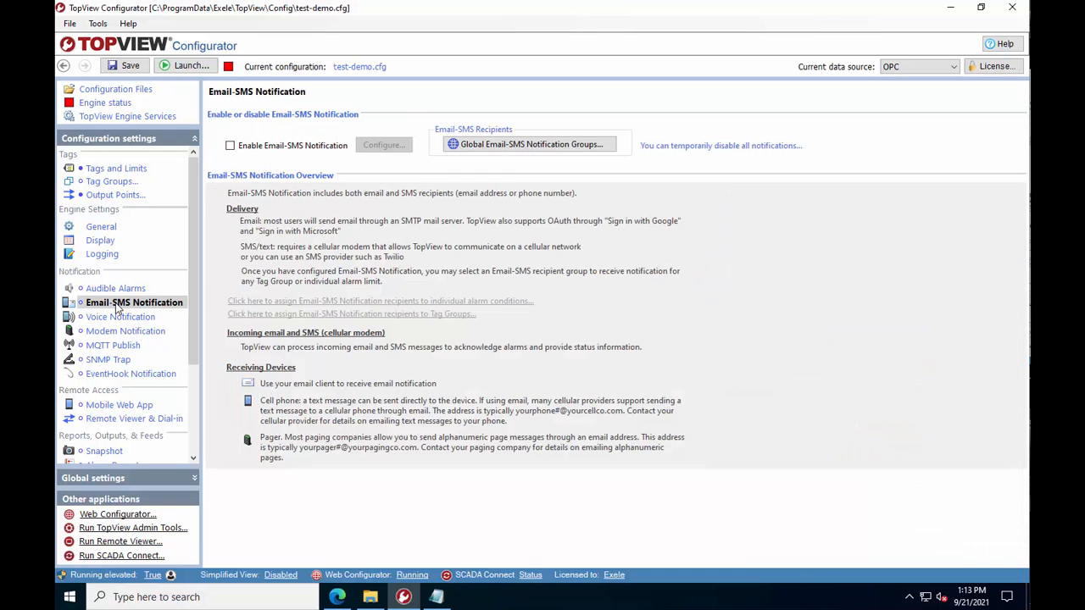
{"action": "left_click", "coordinate": [232, 146]}
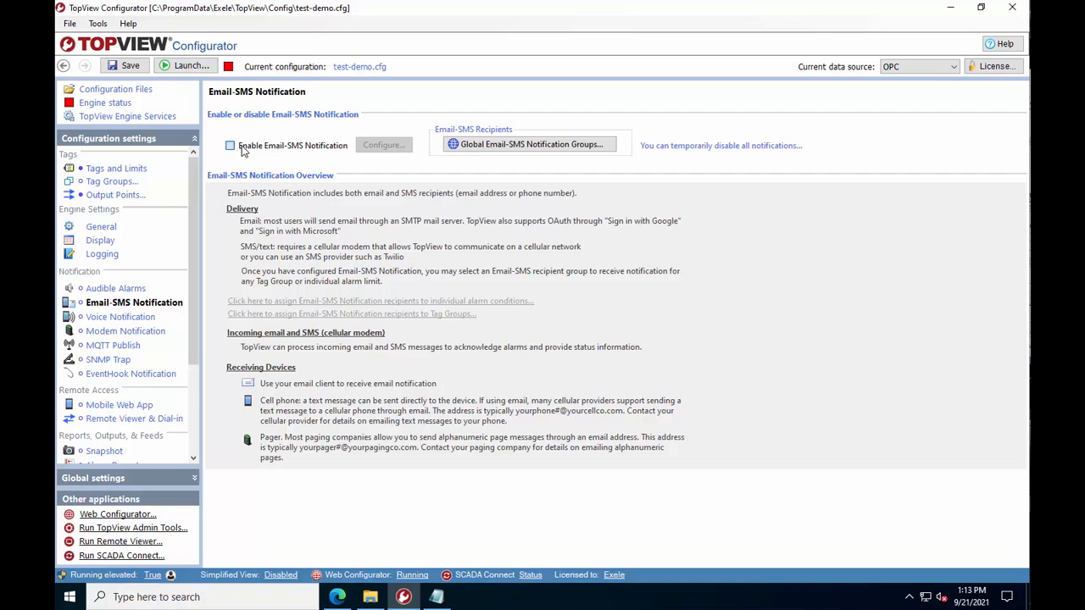
{"action": "left_click", "coordinate": [384, 145]}
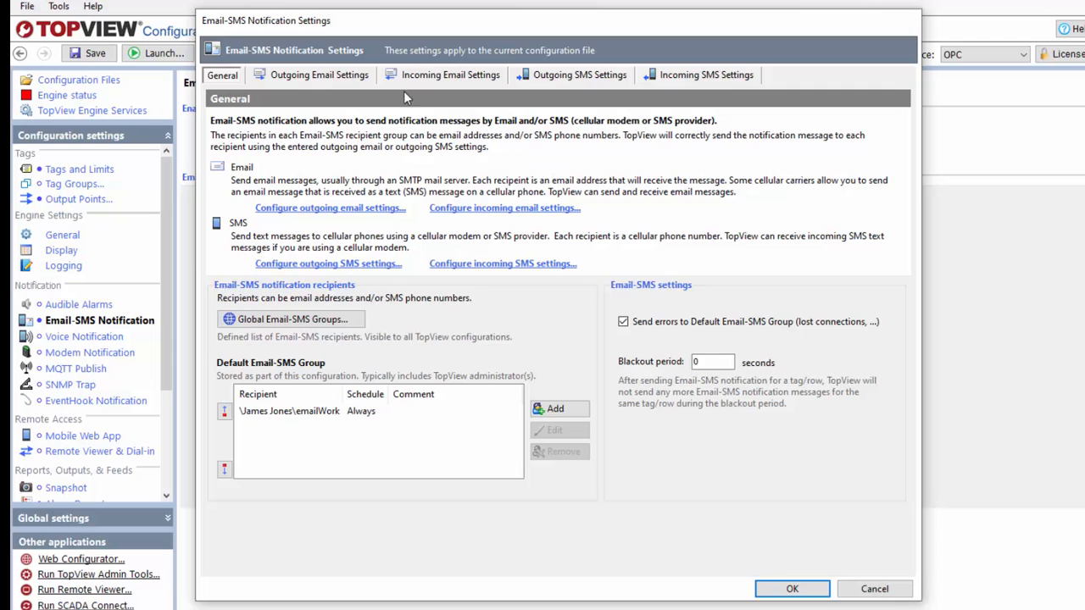
{"action": "left_click", "coordinate": [316, 76]}
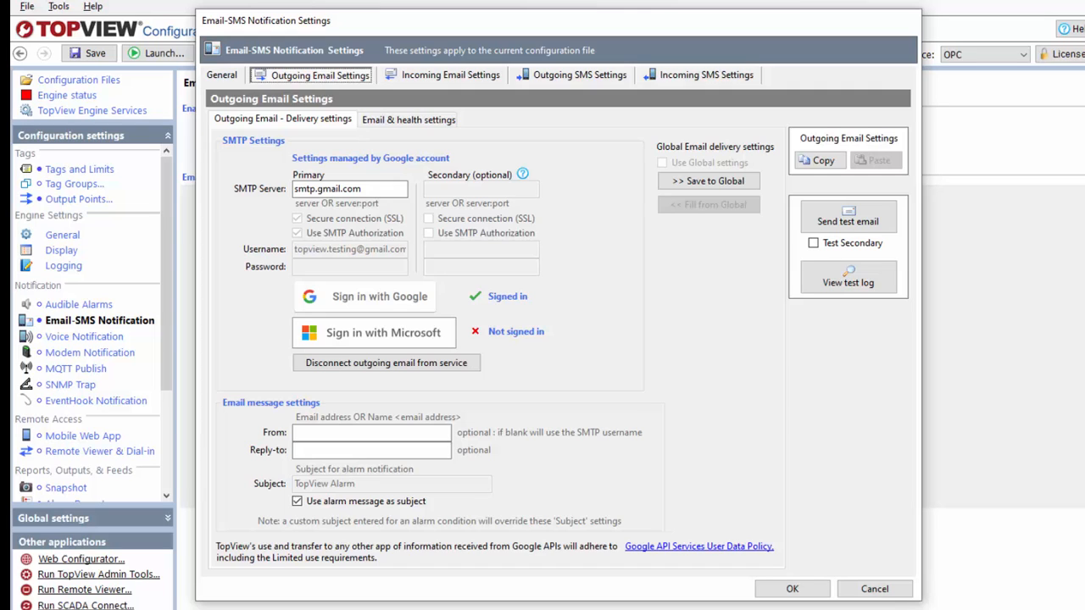
Step: Send a test email to the first contact's work address and open the received message in the Outlook inbox
{"action": "left_click", "coordinate": [848, 227]}
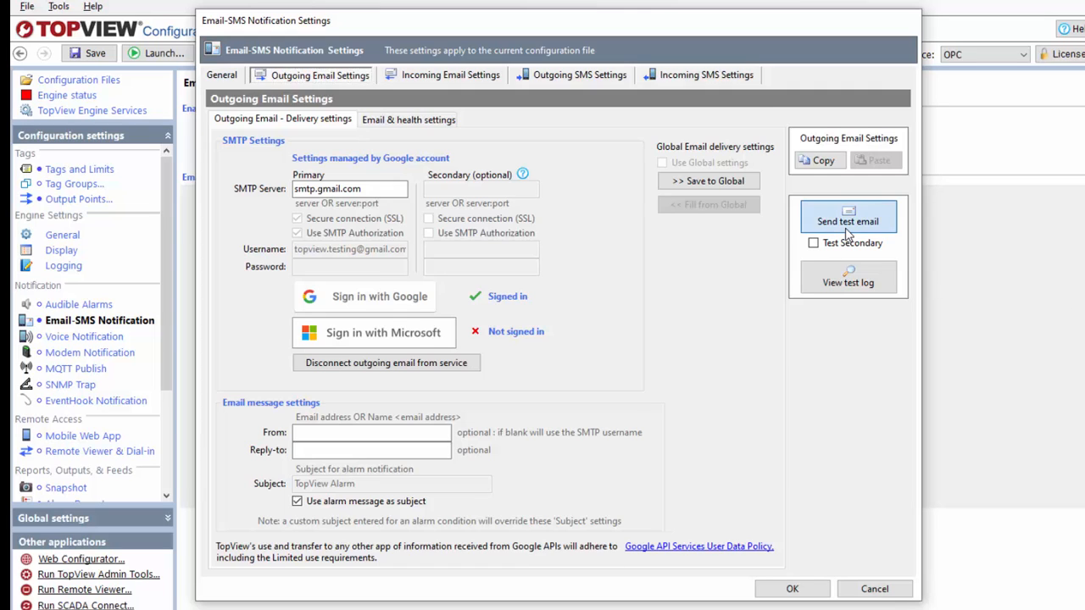
{"action": "left_click", "coordinate": [439, 276]}
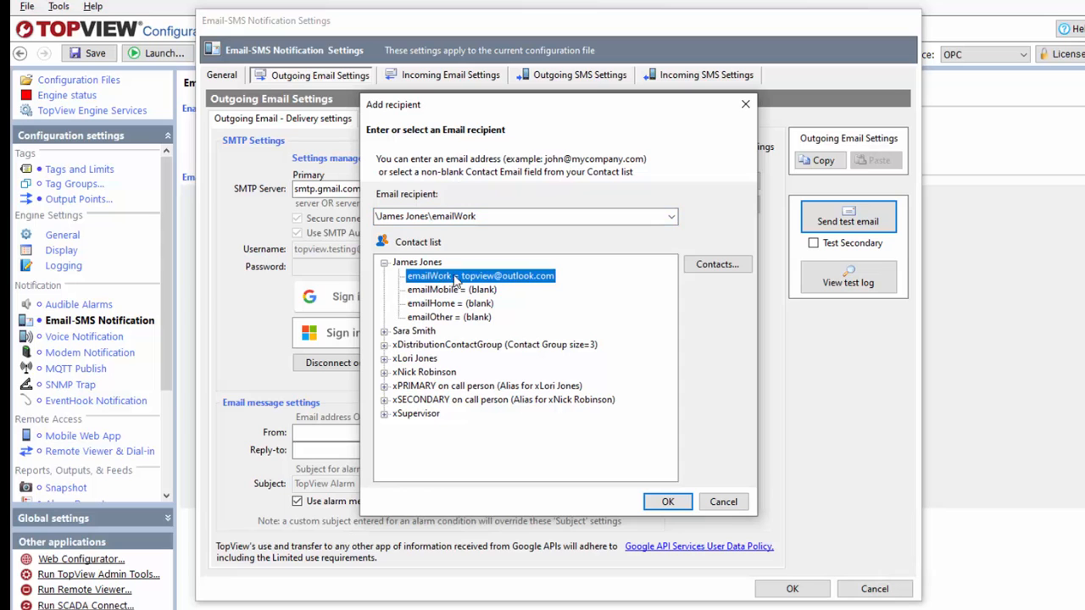
{"action": "left_click", "coordinate": [668, 502]}
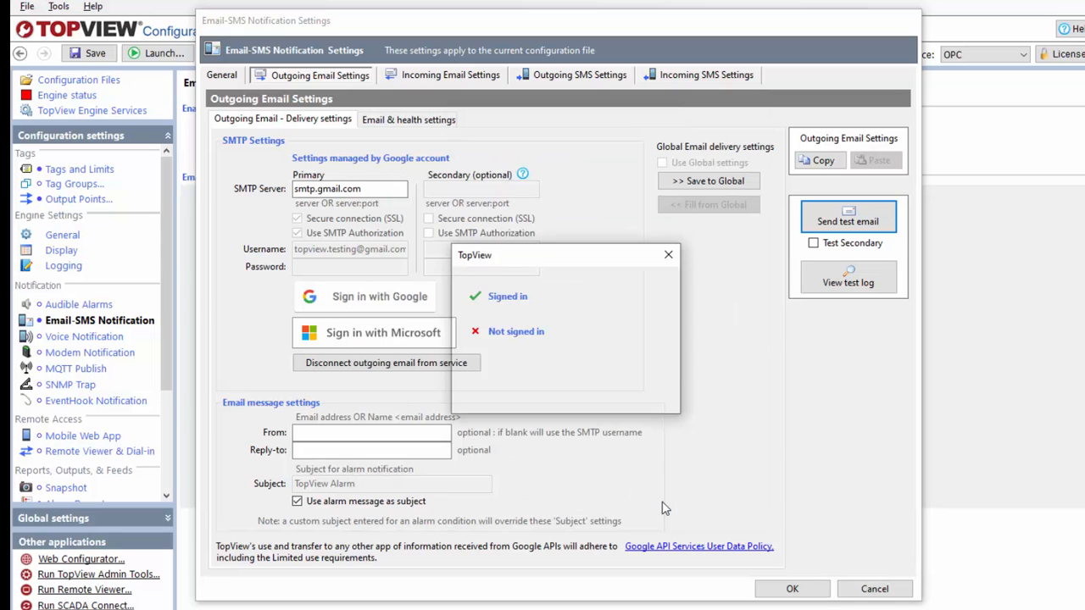
{"action": "left_click", "coordinate": [576, 399]}
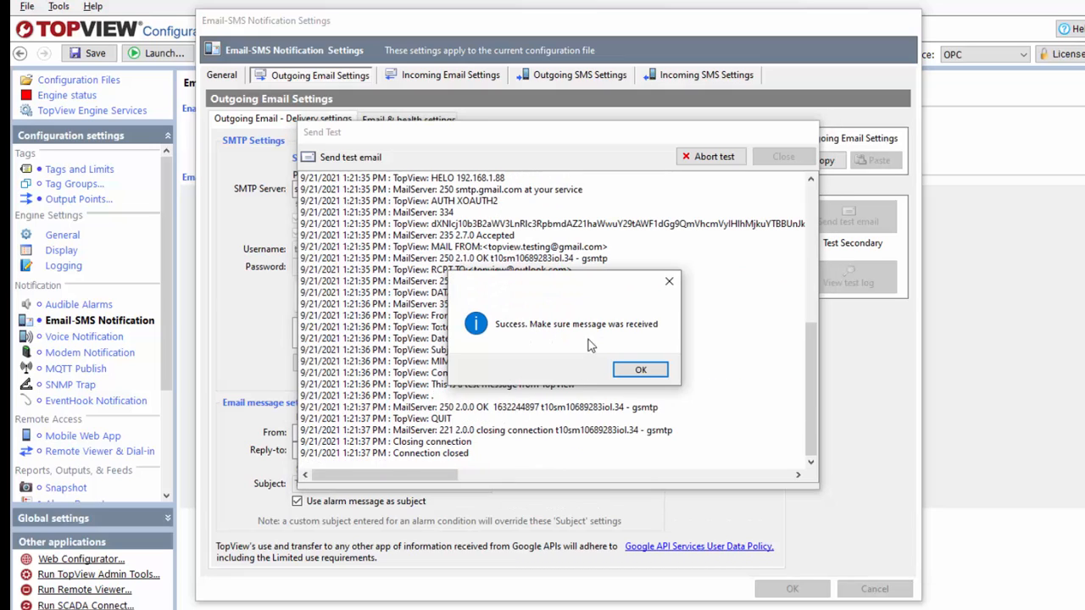
{"action": "left_click", "coordinate": [639, 371]}
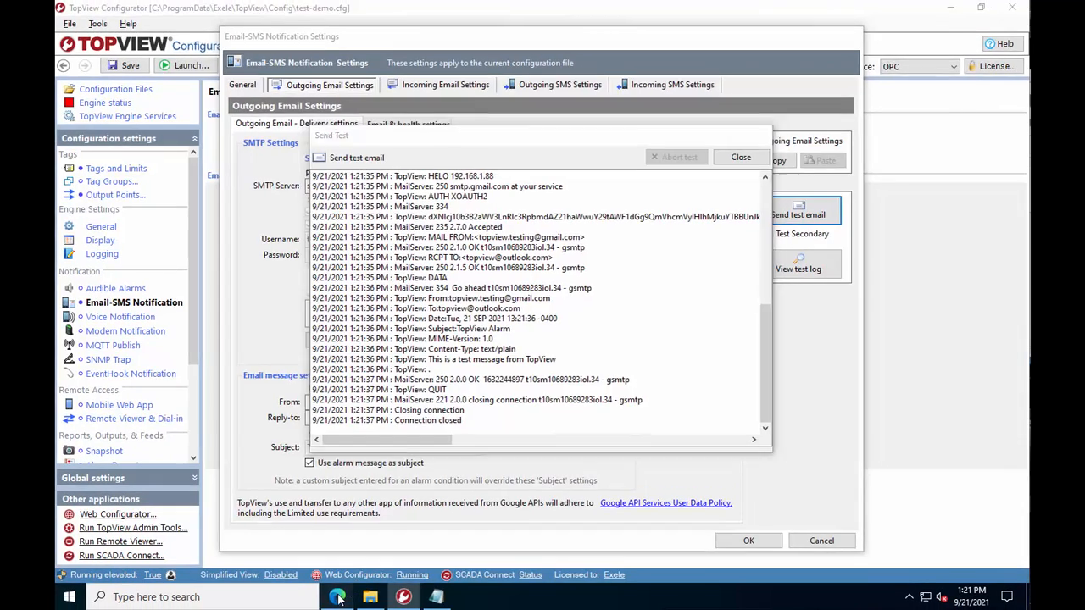
{"action": "left_click", "coordinate": [336, 603]}
{"action": "left_click", "coordinate": [440, 193]}
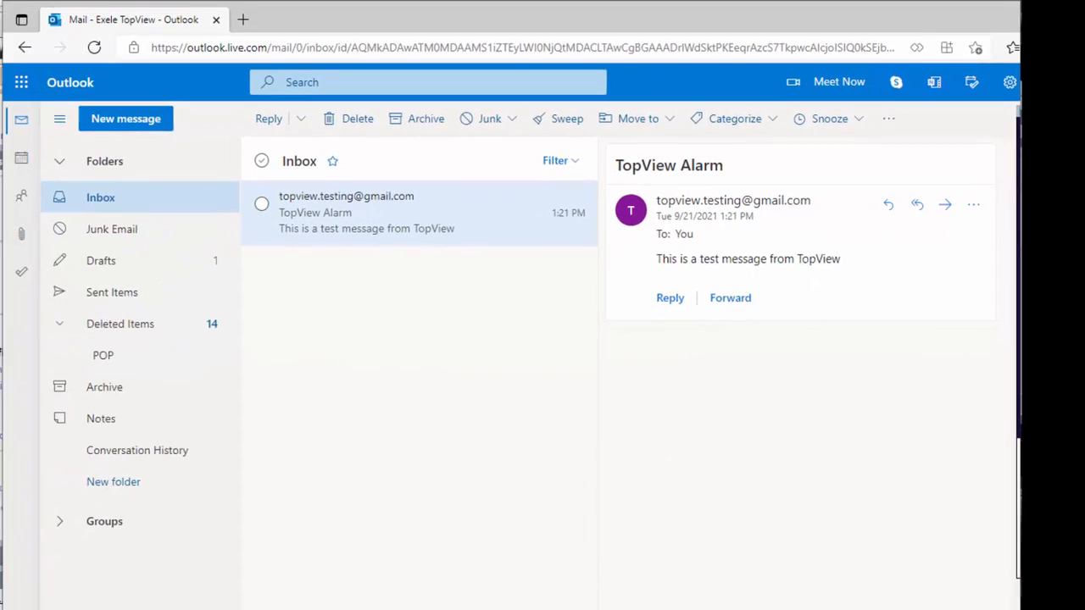
Step: Return to the TopView Configurator, close the test email log and open the global Email-SMS recipient groups
{"action": "left_click", "coordinate": [404, 597]}
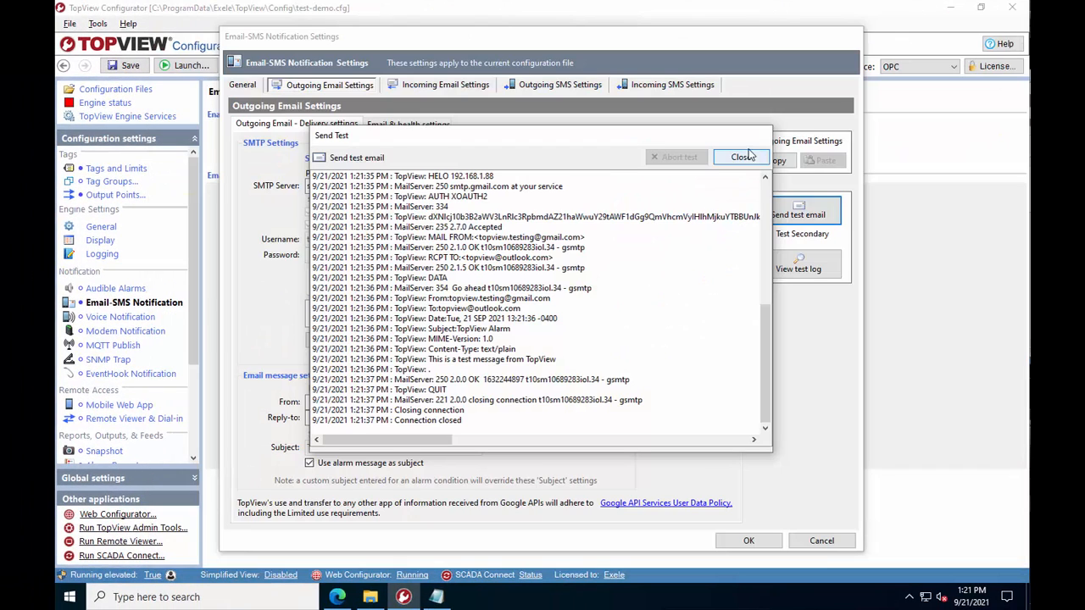
{"action": "left_click", "coordinate": [742, 157]}
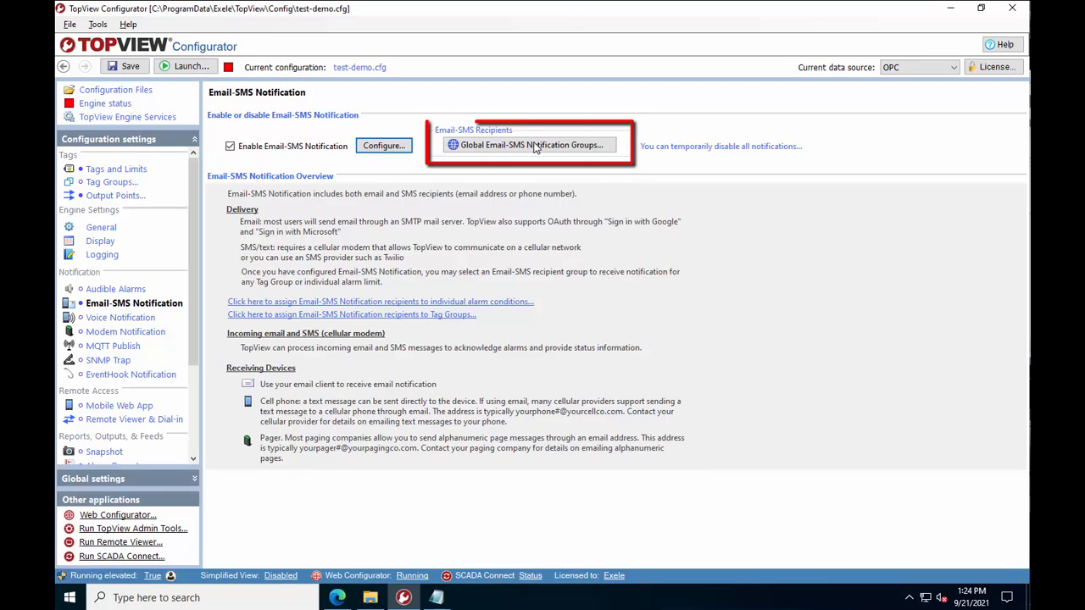
{"action": "left_click", "coordinate": [128, 475]}
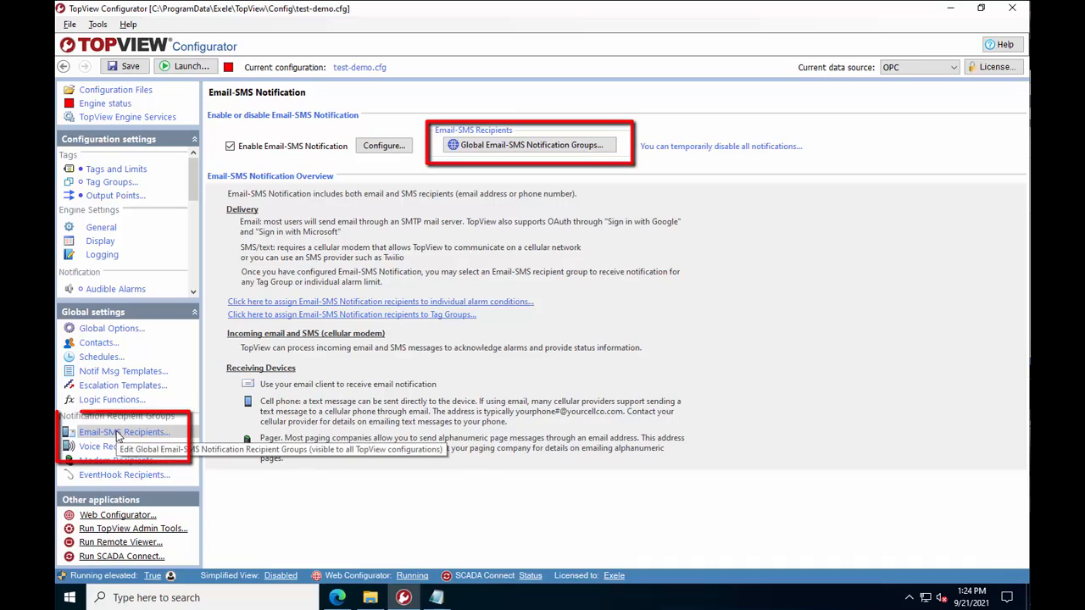
{"action": "left_click", "coordinate": [118, 435]}
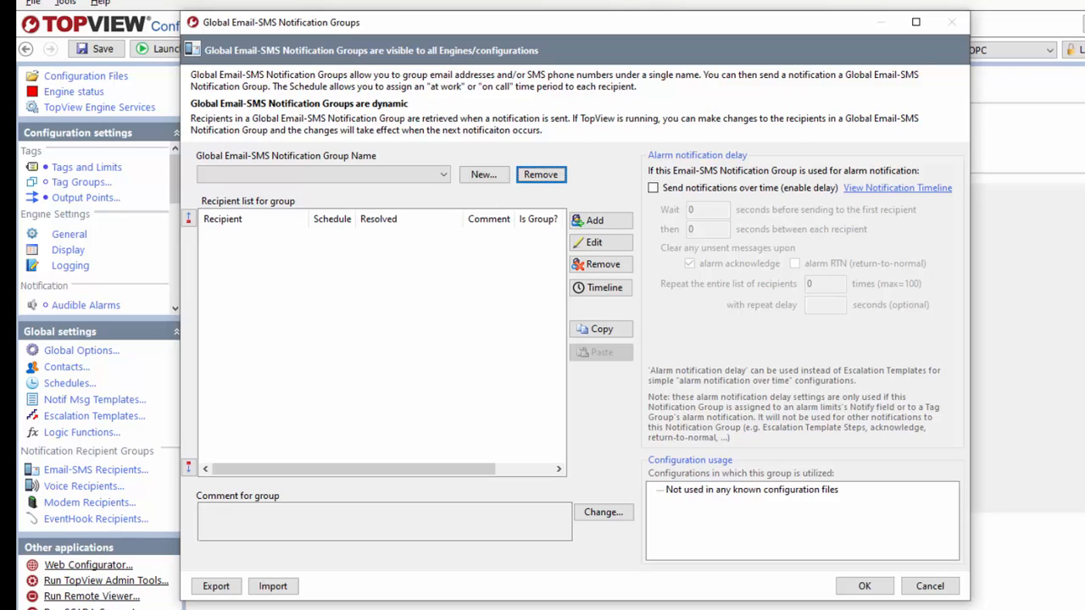
Step: Create a global Email-SMS notification group named "Demo Email List"
{"action": "left_click", "coordinate": [483, 175]}
{"action": "left_click", "coordinate": [483, 174]}
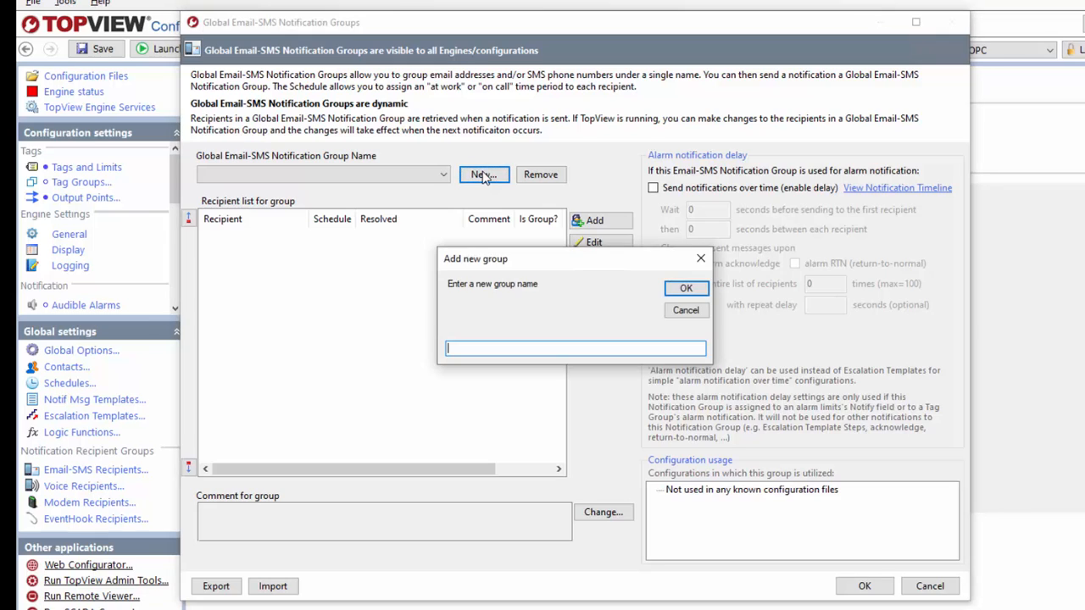
{"action": "type", "text": "Demo Email List"}
{"action": "key", "text": "Return"}
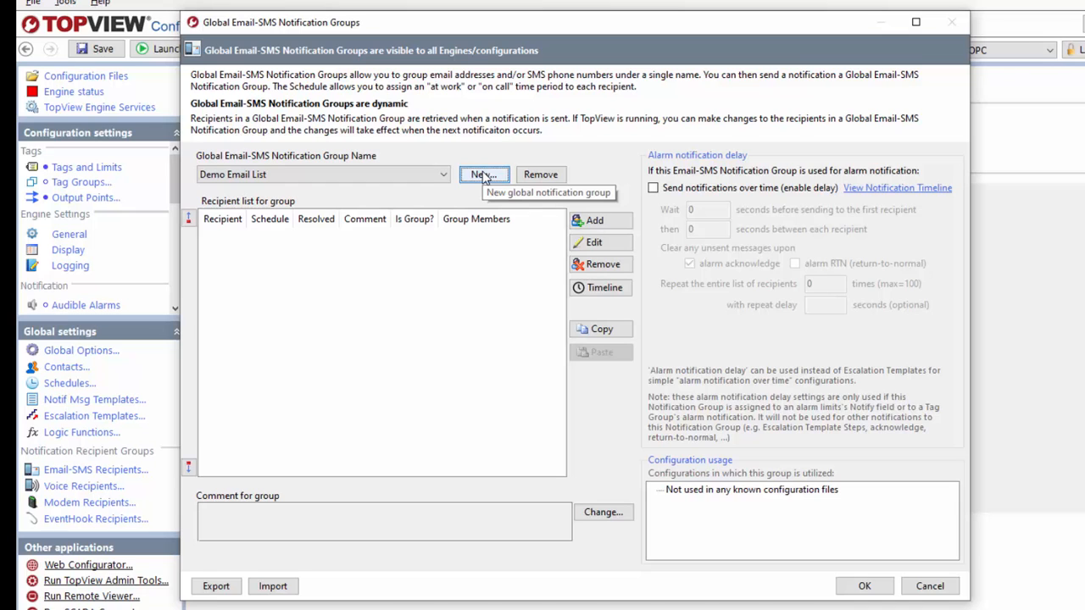
Step: Add the work email addresses of the first two contacts to the Demo Email List group as recipients
{"action": "left_click", "coordinate": [597, 220]}
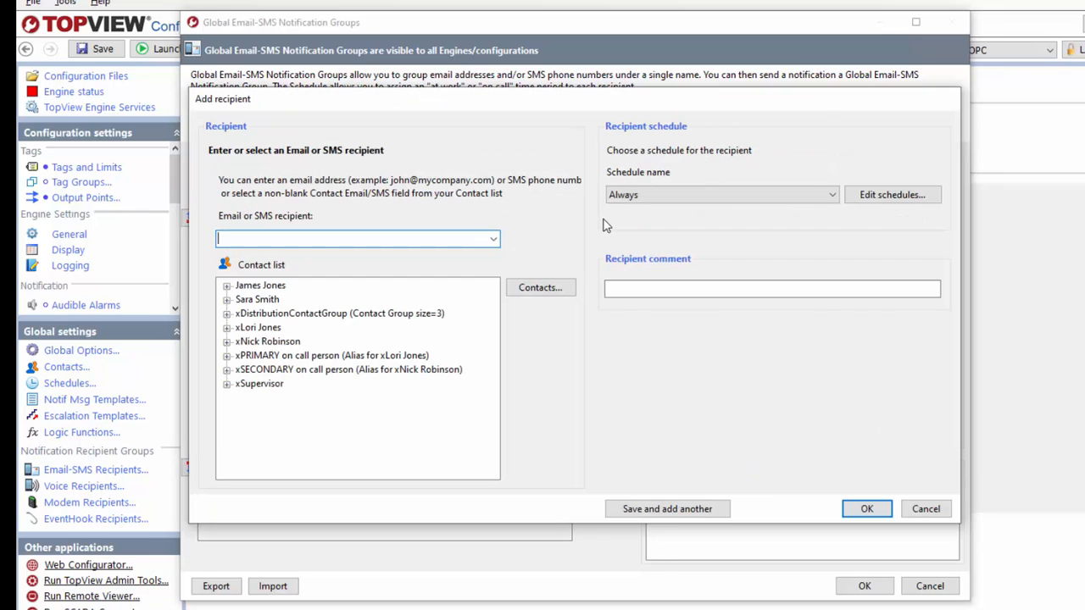
{"action": "left_click", "coordinate": [227, 286]}
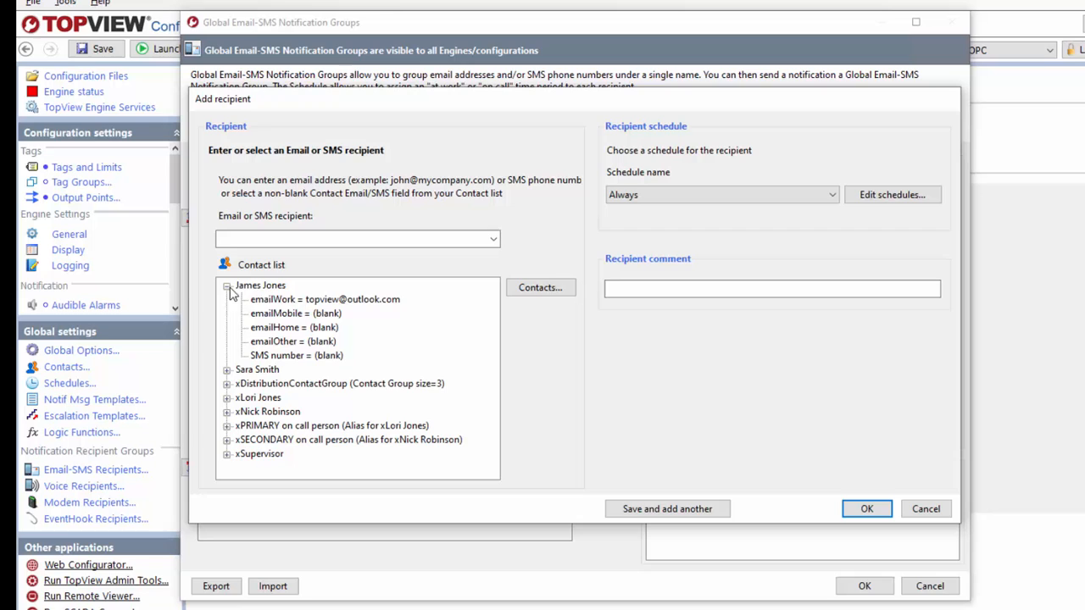
{"action": "left_click", "coordinate": [283, 301]}
{"action": "left_click", "coordinate": [667, 509]}
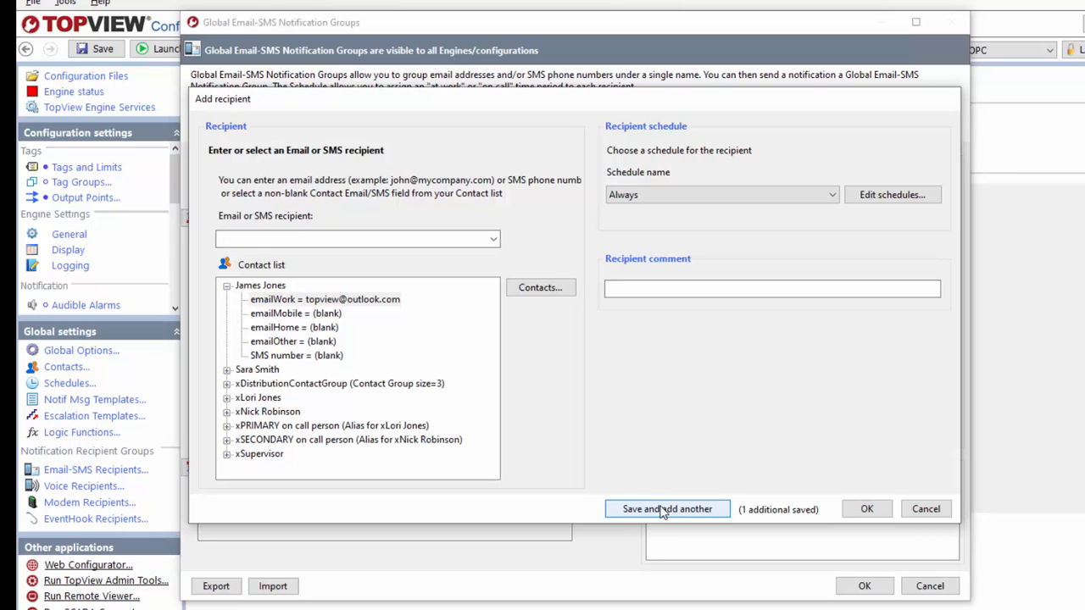
{"action": "left_click", "coordinate": [227, 370]}
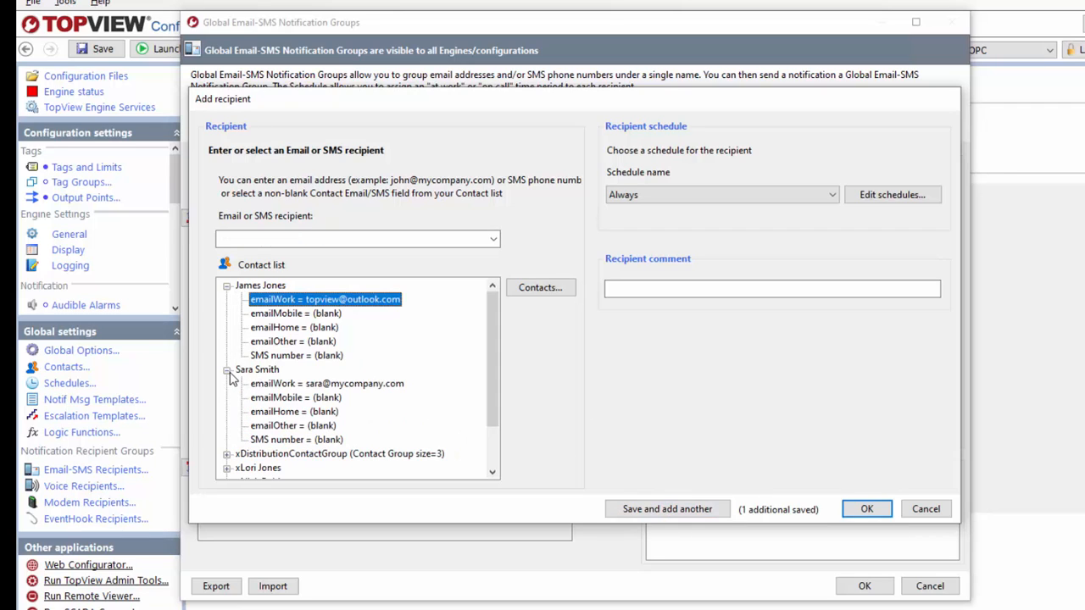
{"action": "left_click", "coordinate": [303, 388]}
{"action": "left_click", "coordinate": [852, 510]}
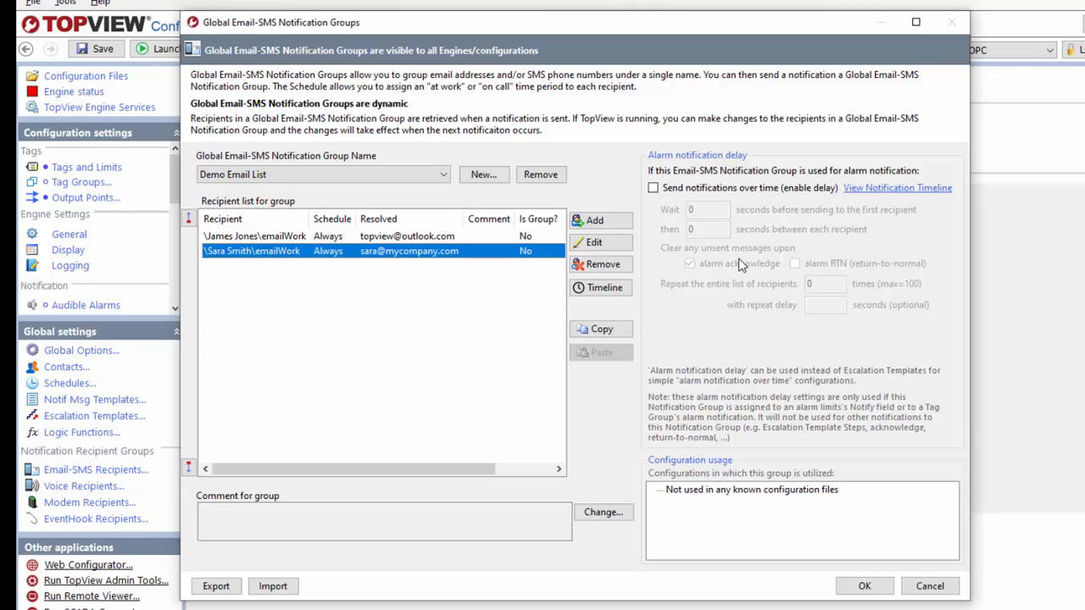
Step: Enable notifications over time with 300 seconds between recipients, clearing unsent messages on return-to-normal and repeating the entire list 10 times
{"action": "left_click", "coordinate": [656, 191]}
{"action": "left_click", "coordinate": [655, 190]}
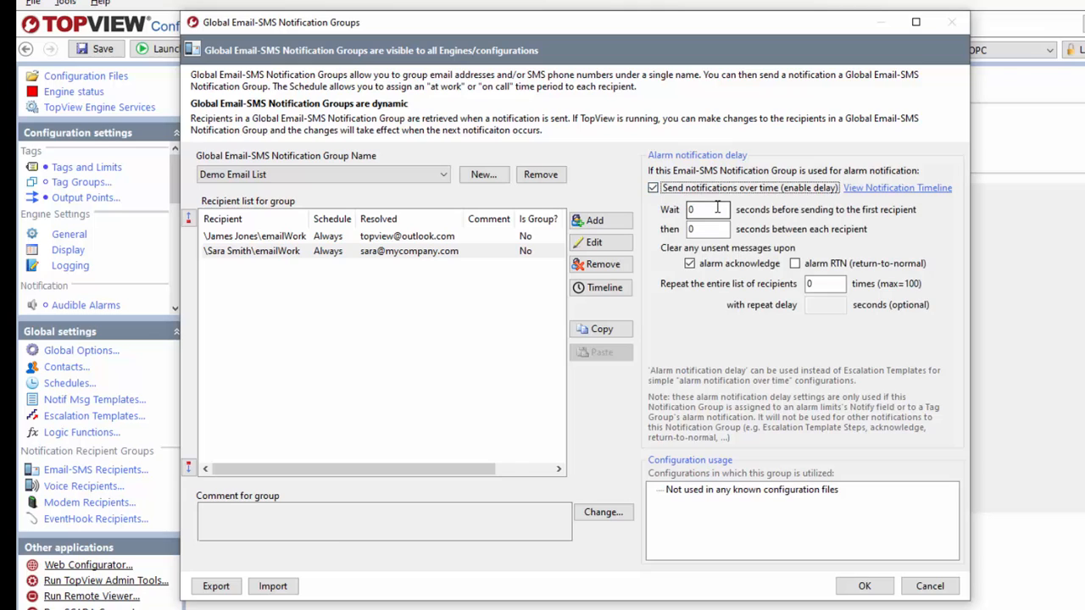
{"action": "left_click", "coordinate": [717, 208]}
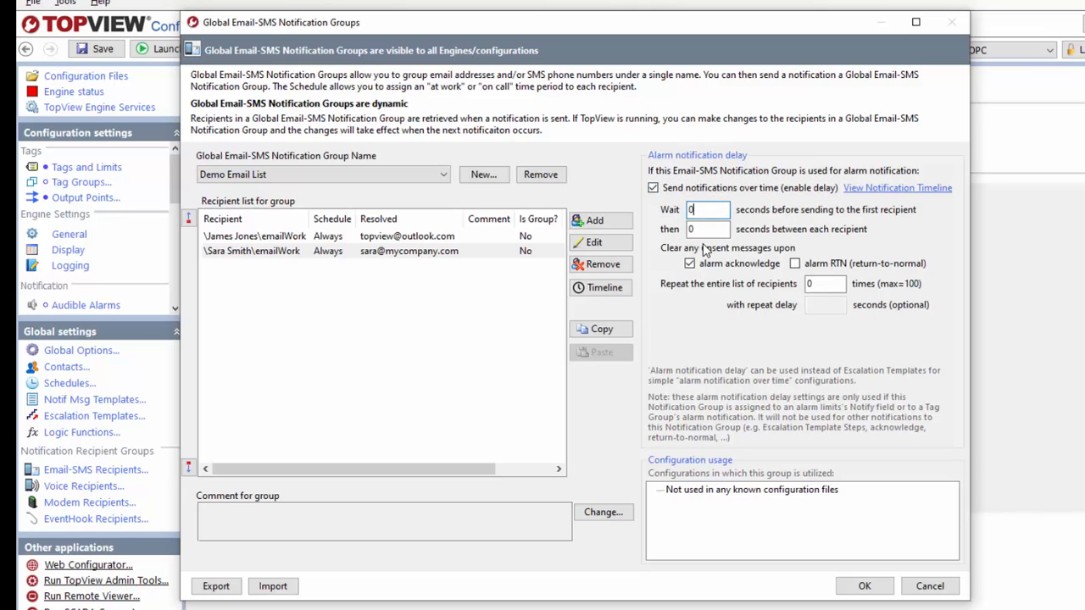
{"action": "left_click", "coordinate": [708, 231]}
{"action": "type", "text": "300"}
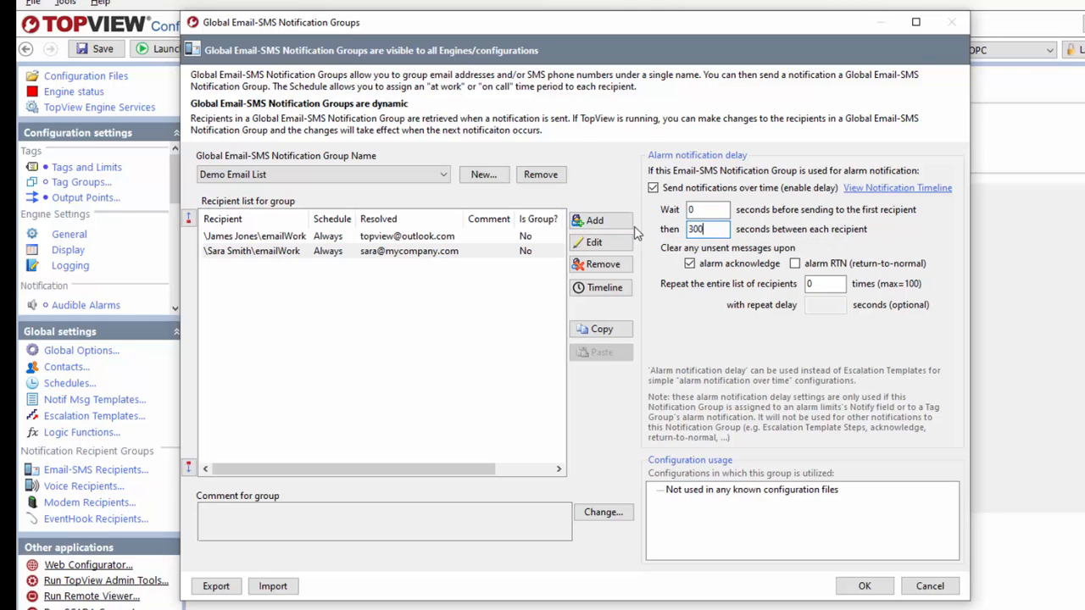
{"action": "left_click", "coordinate": [796, 264]}
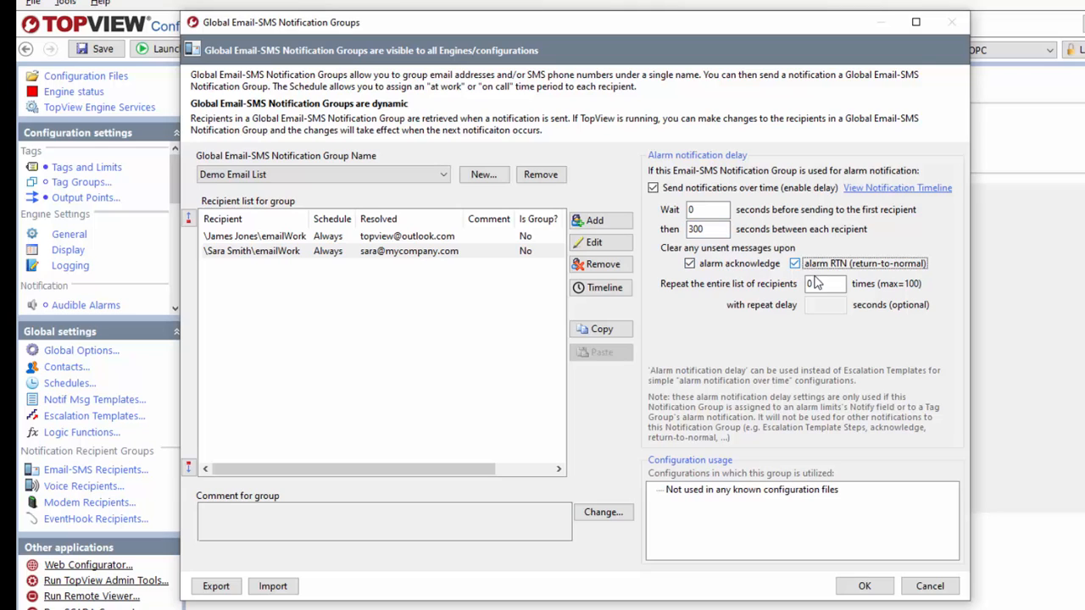
{"action": "double_click", "coordinate": [820, 283]}
{"action": "type", "text": "10"}
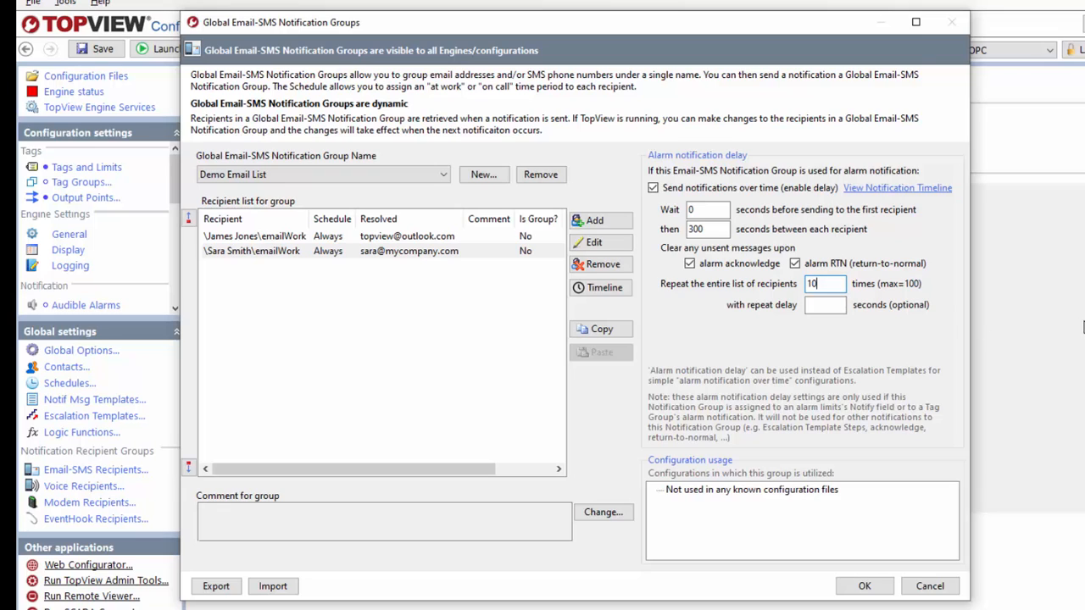
Step: Review the recipient notification timeline for Demo Email List and accept the notification group settings
{"action": "left_click", "coordinate": [610, 292]}
{"action": "scroll", "coordinate": [477, 312], "scroll_direction": "down", "scroll_amount": 1}
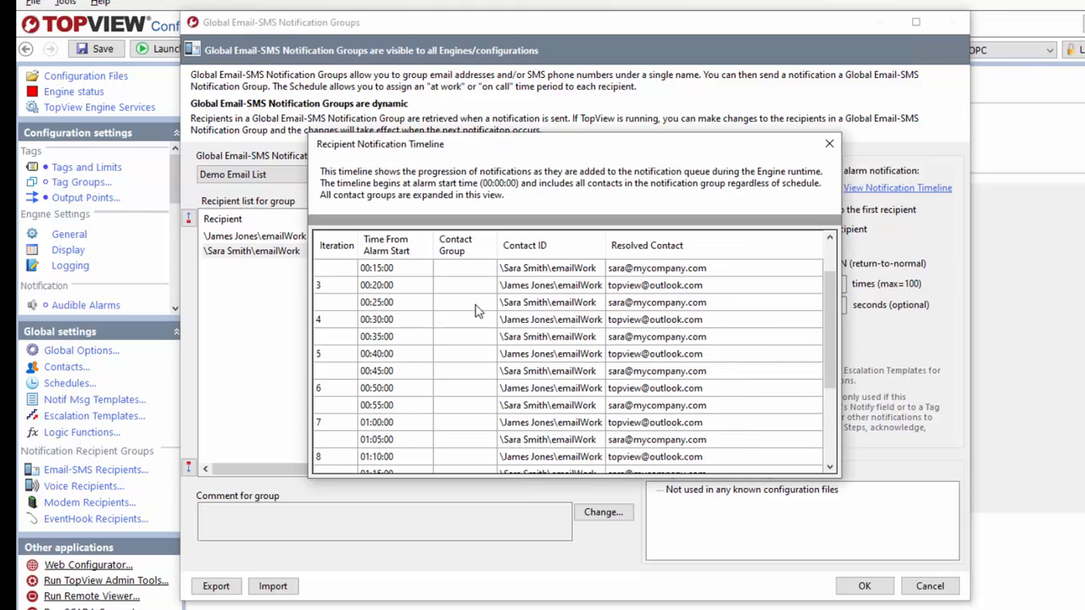
{"action": "scroll", "coordinate": [476, 312], "scroll_direction": "down", "scroll_amount": 3}
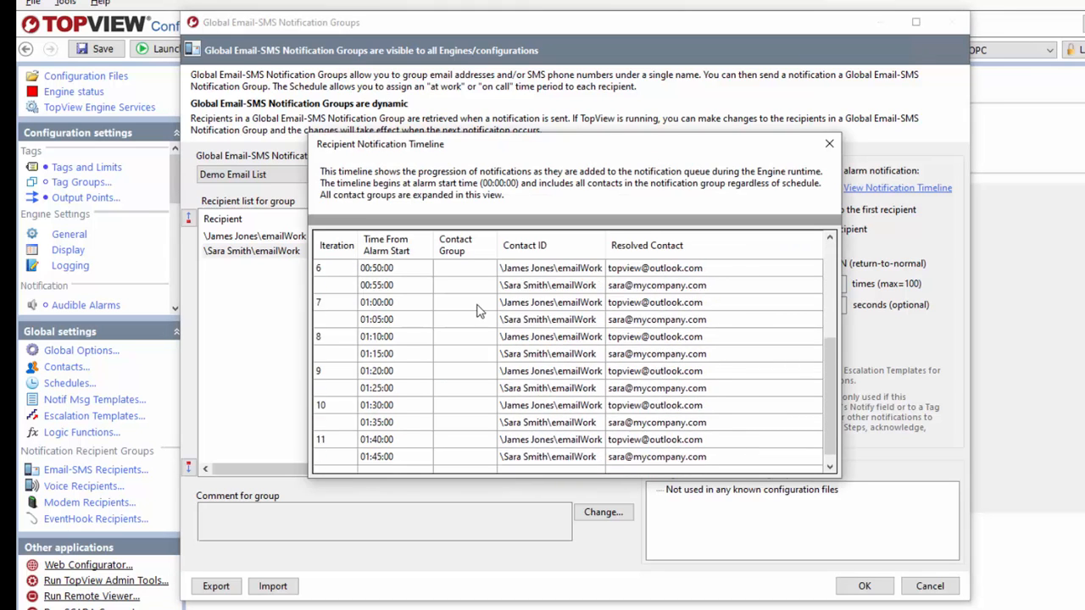
{"action": "scroll", "coordinate": [476, 312], "scroll_direction": "up", "scroll_amount": 4}
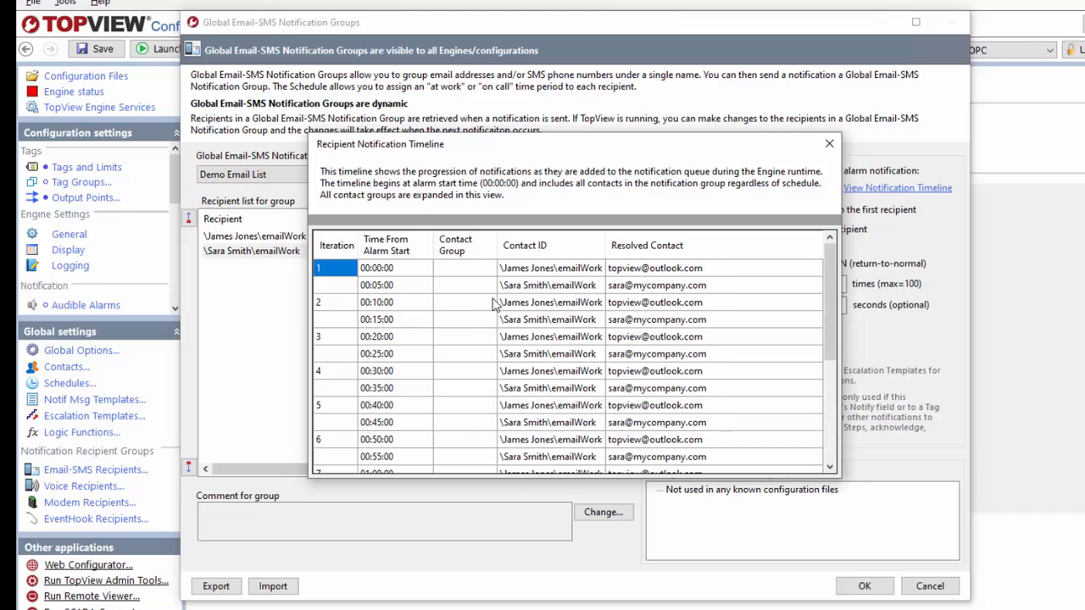
{"action": "left_click", "coordinate": [829, 144]}
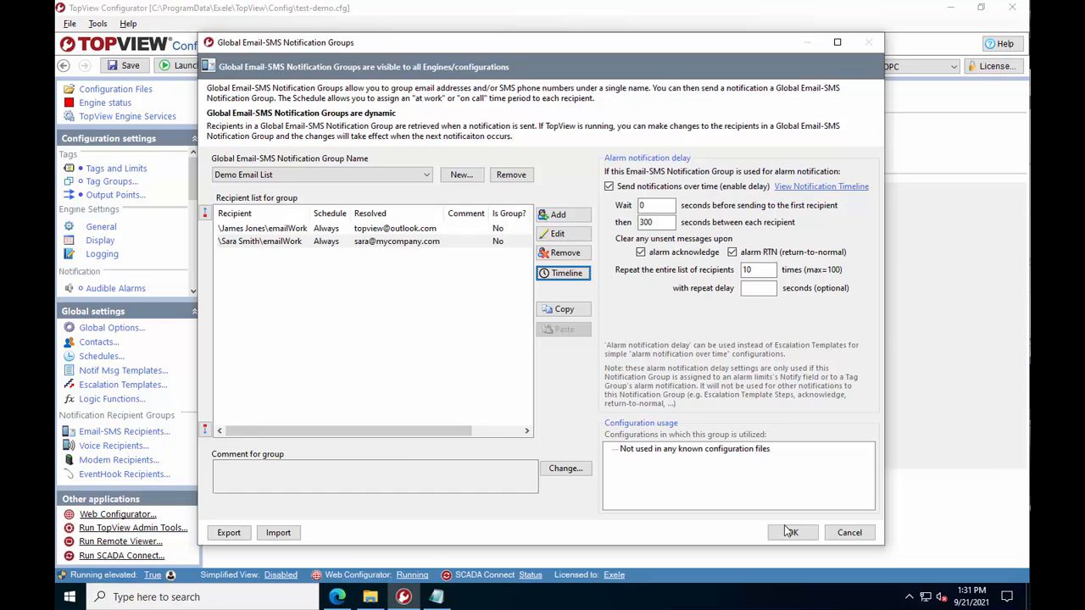
{"action": "left_click", "coordinate": [803, 550]}
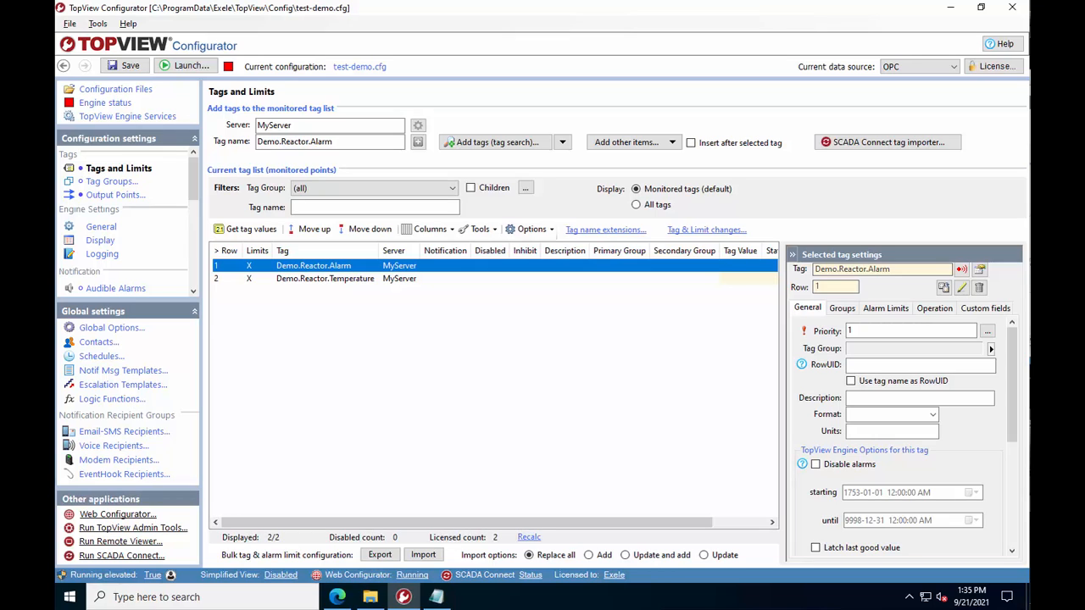
Step: Assign Demo Email List to the Limit #1 notification of Demo.Reactor.Alarm, reset it to (none) and accept the alarm limit settings
{"action": "double_click", "coordinate": [346, 268]}
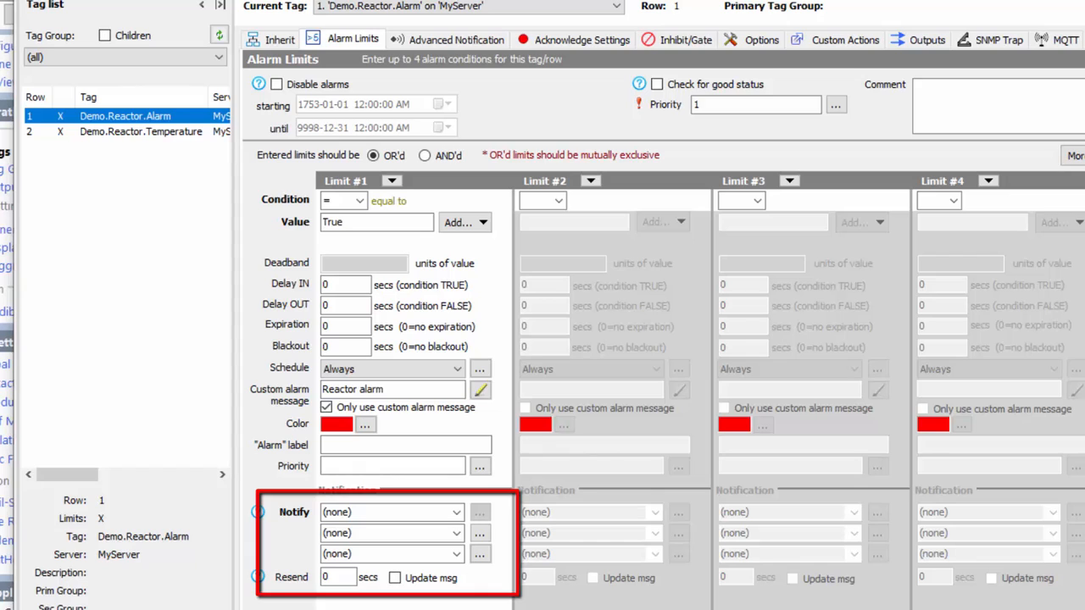
{"action": "left_click", "coordinate": [462, 514]}
{"action": "left_click", "coordinate": [383, 565]}
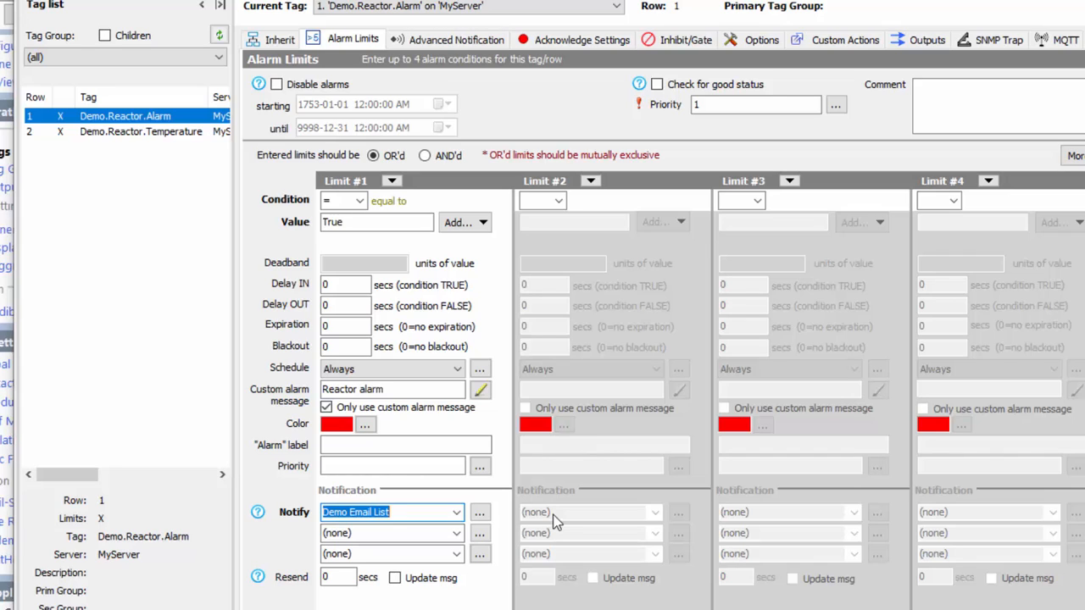
{"action": "left_click", "coordinate": [454, 513]}
{"action": "left_click", "coordinate": [369, 524]}
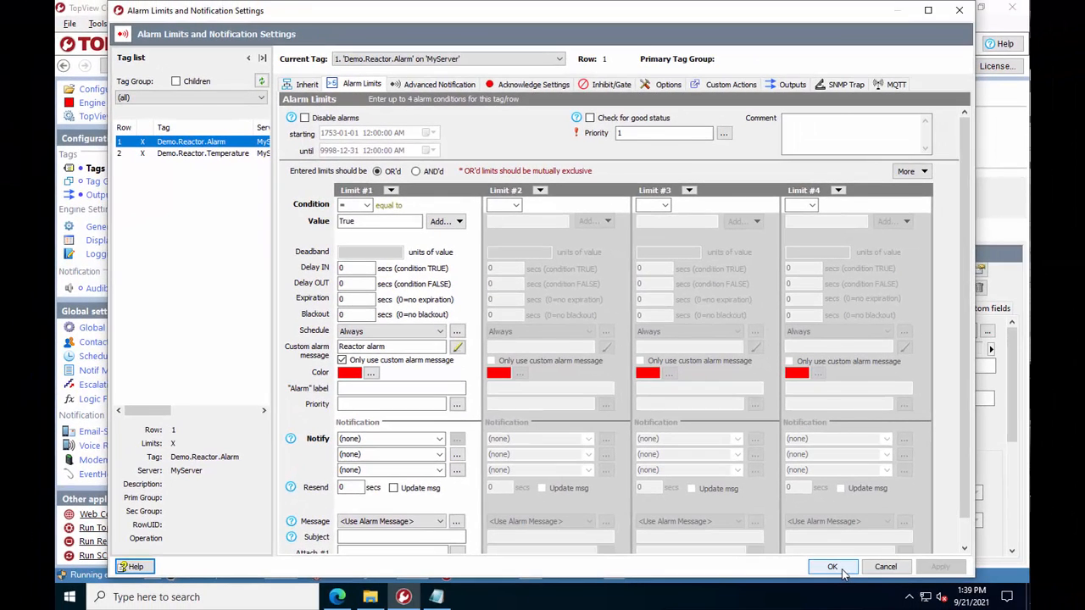
{"action": "left_click", "coordinate": [833, 567]}
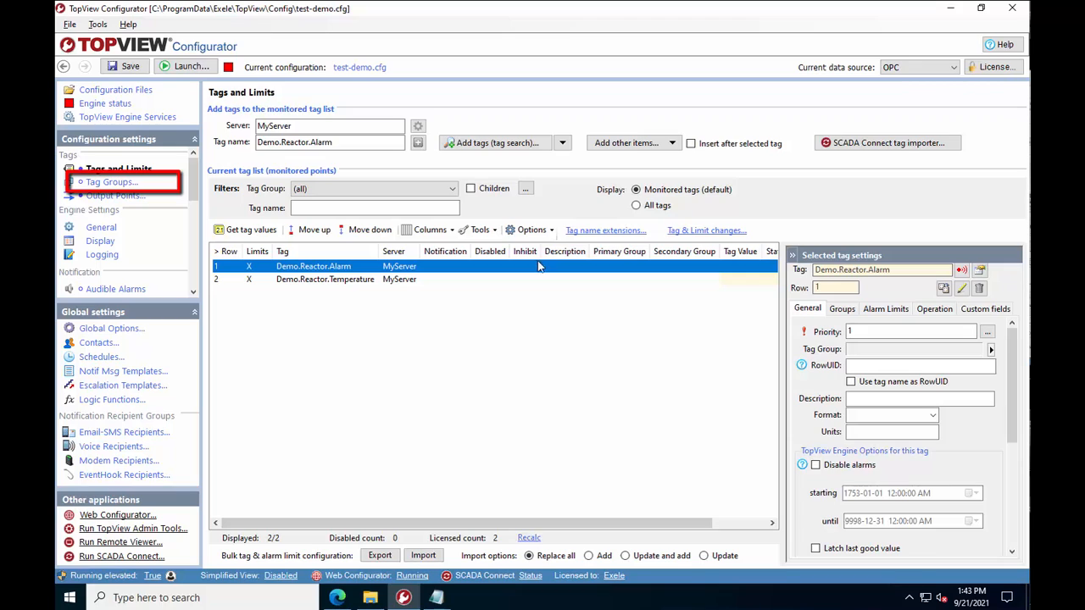
Step: Create a tag group named "ReactorAlarms", set its notification to Demo Email List and accept the tag group settings
{"action": "left_click", "coordinate": [108, 183]}
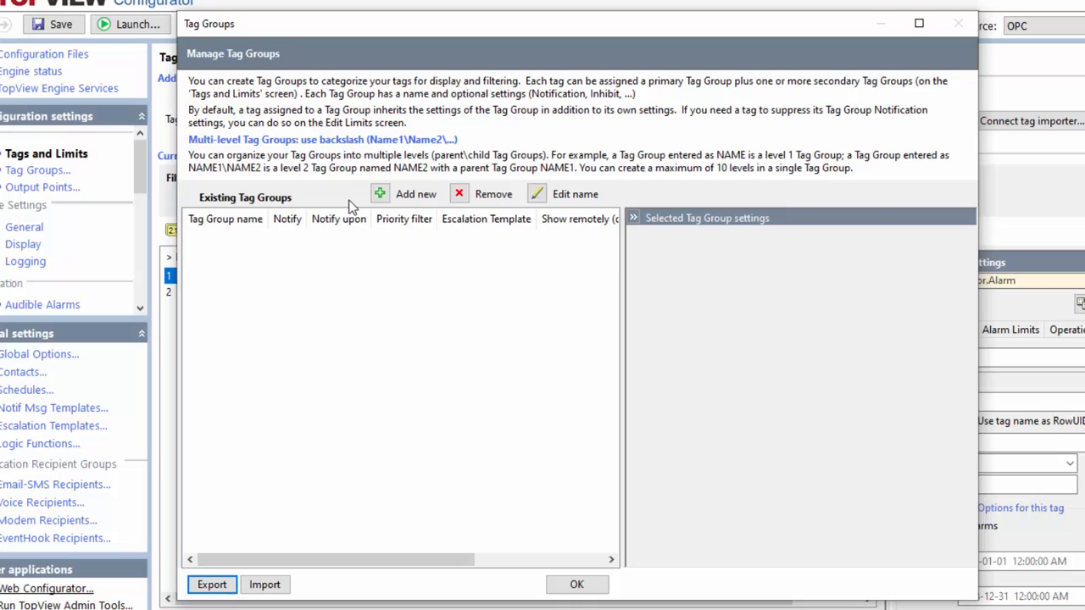
{"action": "left_click", "coordinate": [379, 195]}
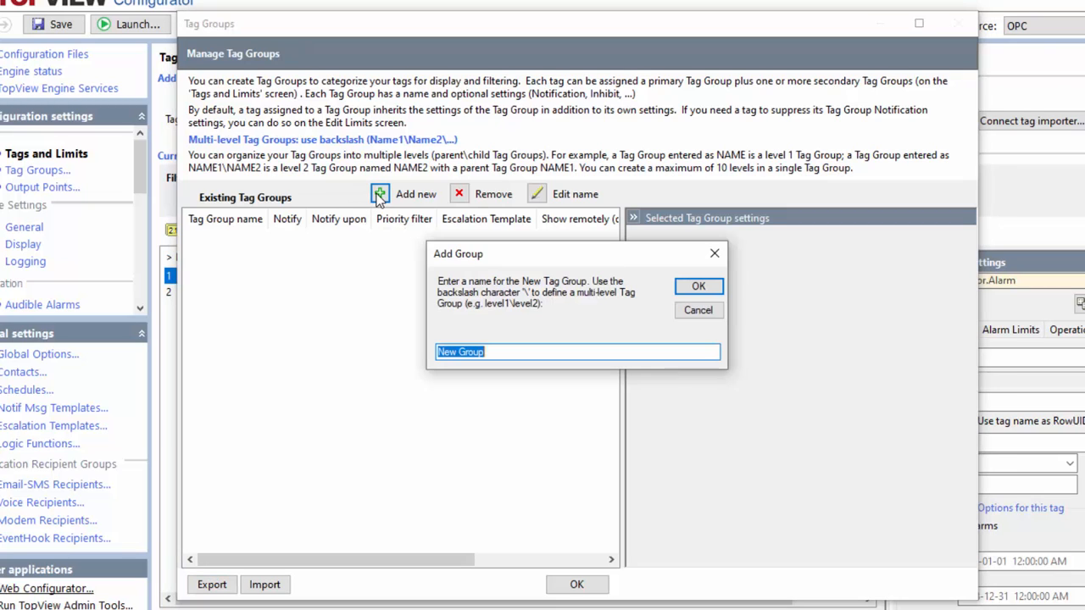
{"action": "type", "text": "ReactorAlarms"}
{"action": "key", "text": "Return"}
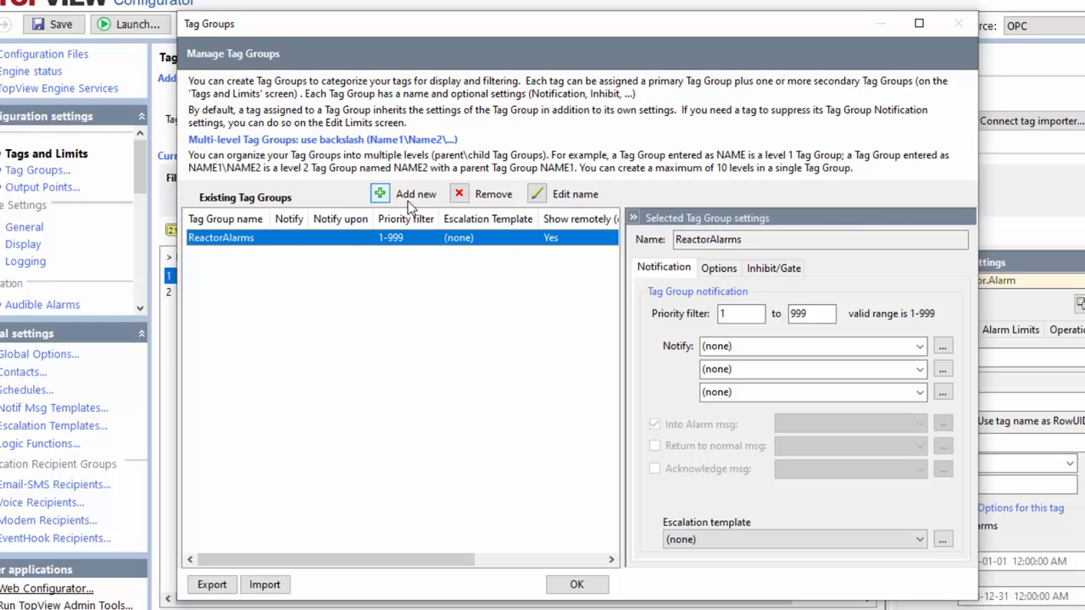
{"action": "left_click", "coordinate": [915, 347]}
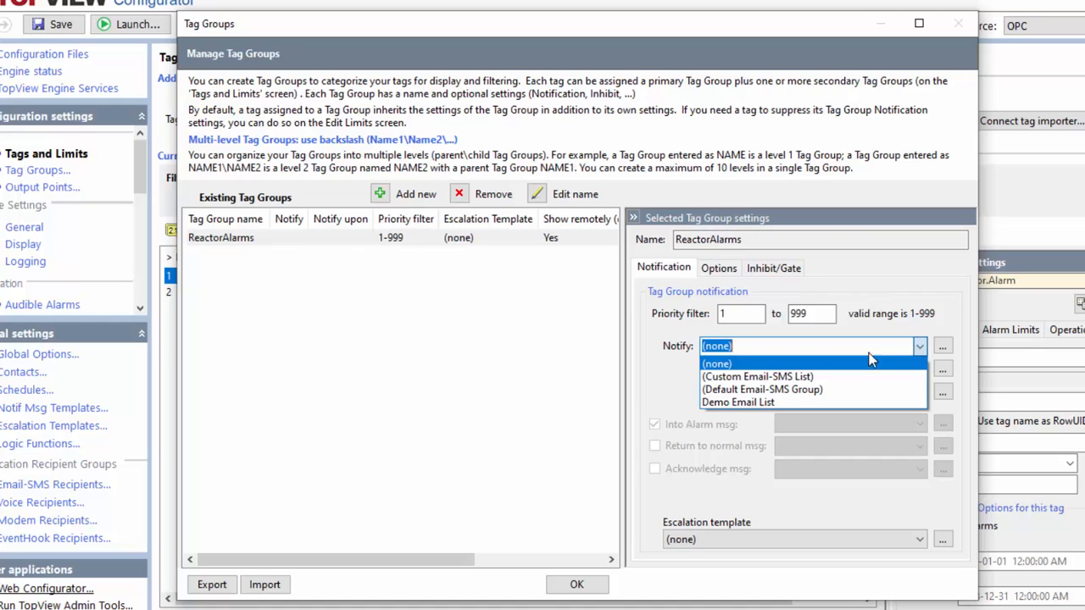
{"action": "left_click", "coordinate": [771, 402]}
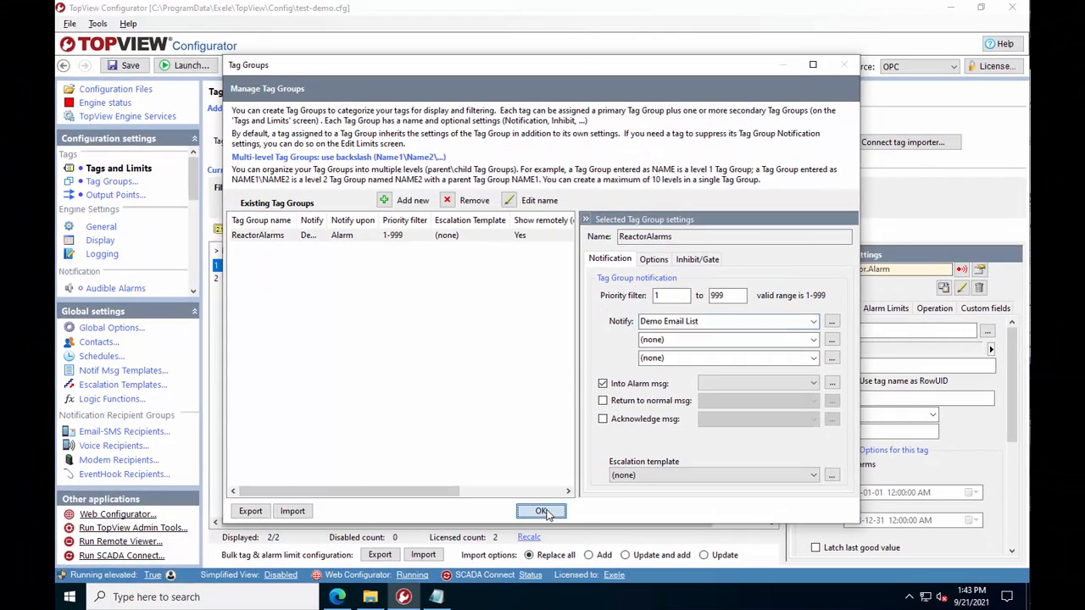
{"action": "left_click", "coordinate": [576, 585]}
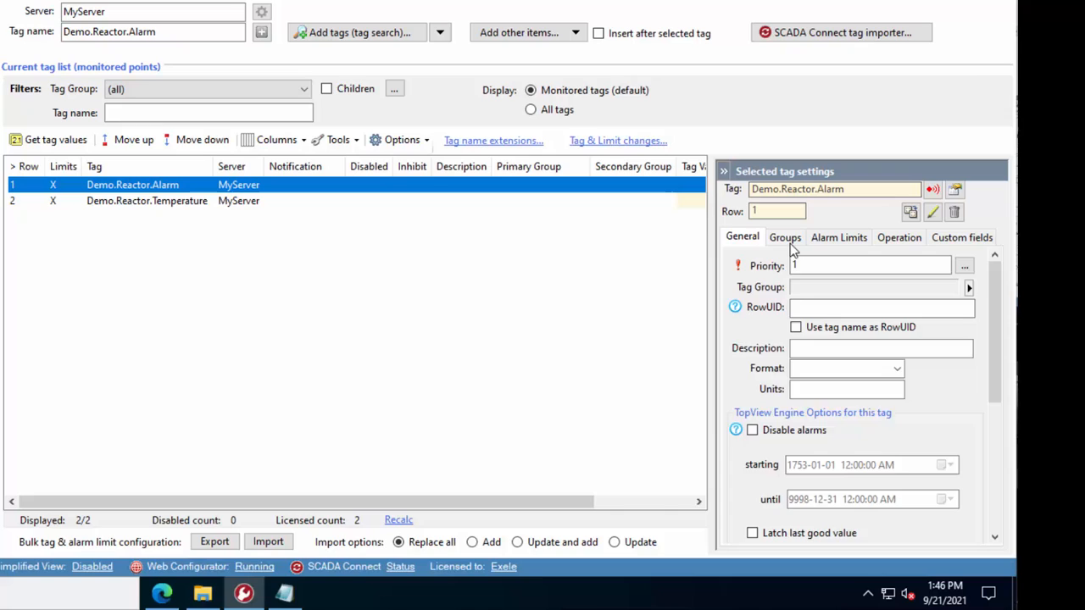
Step: Make Demo.Reactor.Alarm and Demo.Reactor.Temperature members of the ReactorAlarms tag group and save the configuration
{"action": "left_click", "coordinate": [787, 240]}
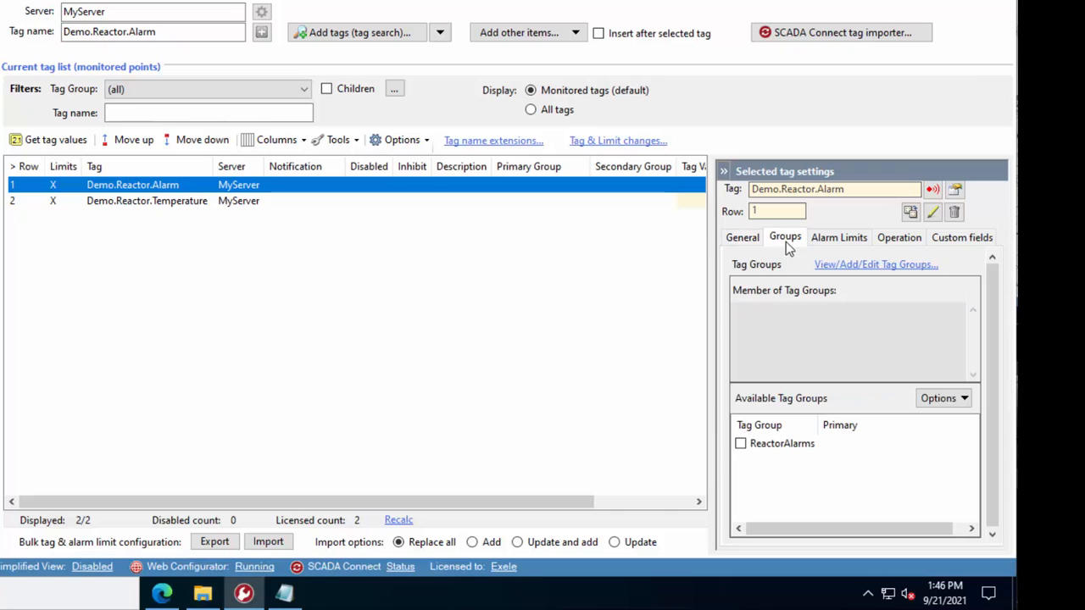
{"action": "left_click", "coordinate": [741, 444]}
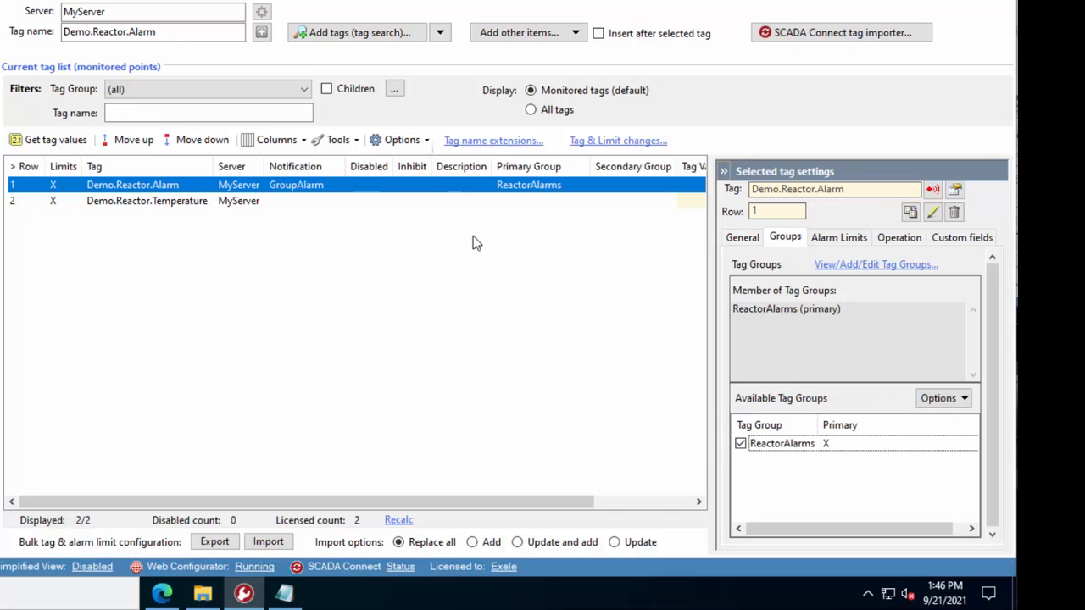
{"action": "left_click", "coordinate": [463, 202]}
{"action": "left_click", "coordinate": [741, 444]}
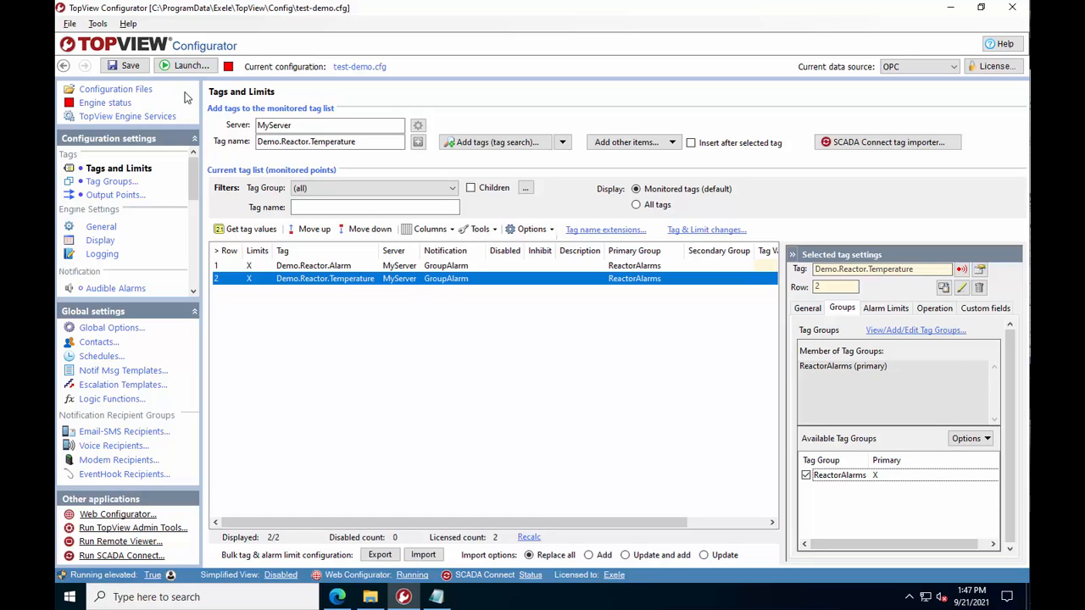
{"action": "left_click", "coordinate": [131, 71]}
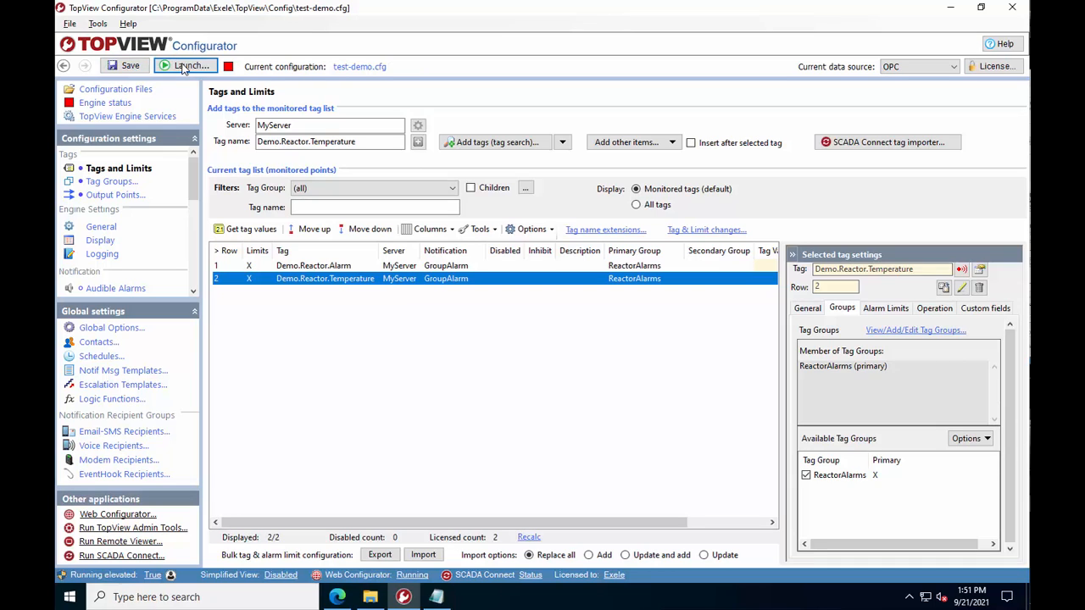
Step: Launch the alarm engine for test-demo.cfg and acknowledge the Demo.Reactor.Alarm and Demo.Reactor.Temperature alarms
{"action": "left_click", "coordinate": [183, 66]}
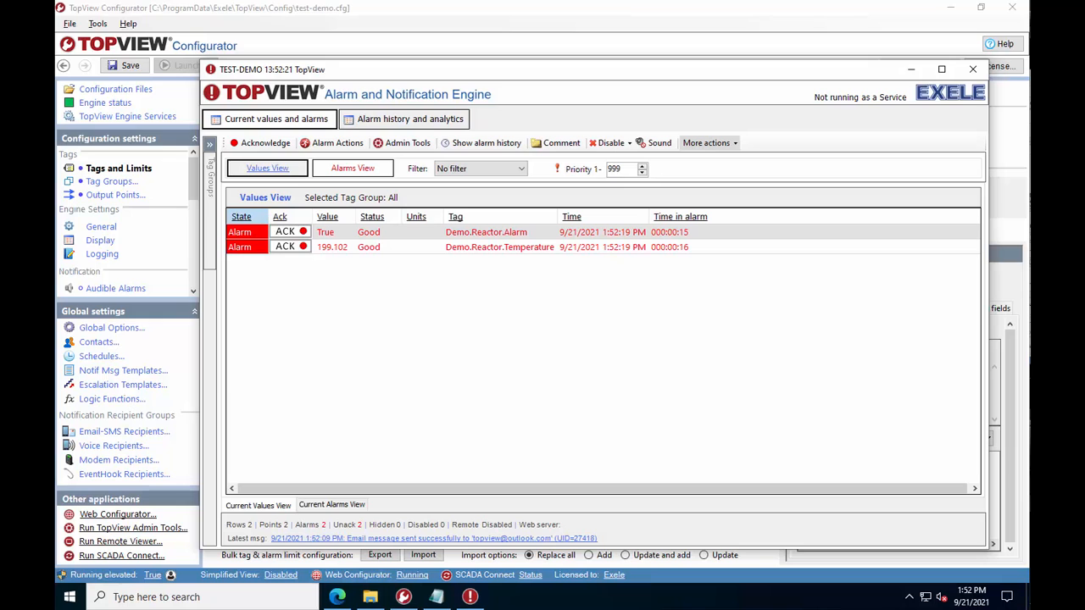
{"action": "left_click", "coordinate": [287, 232]}
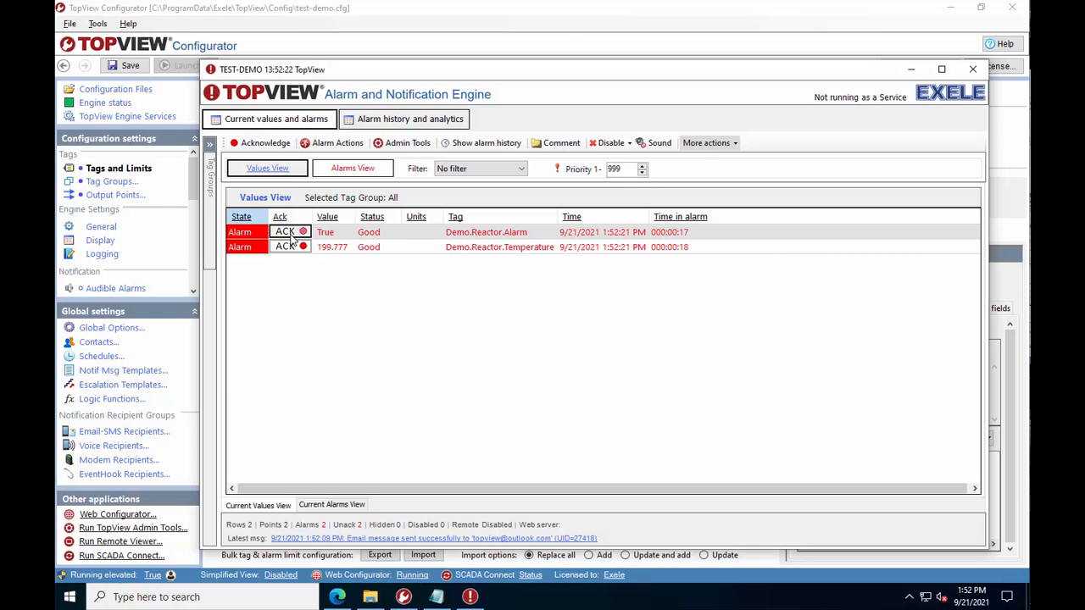
{"action": "left_click", "coordinate": [291, 246]}
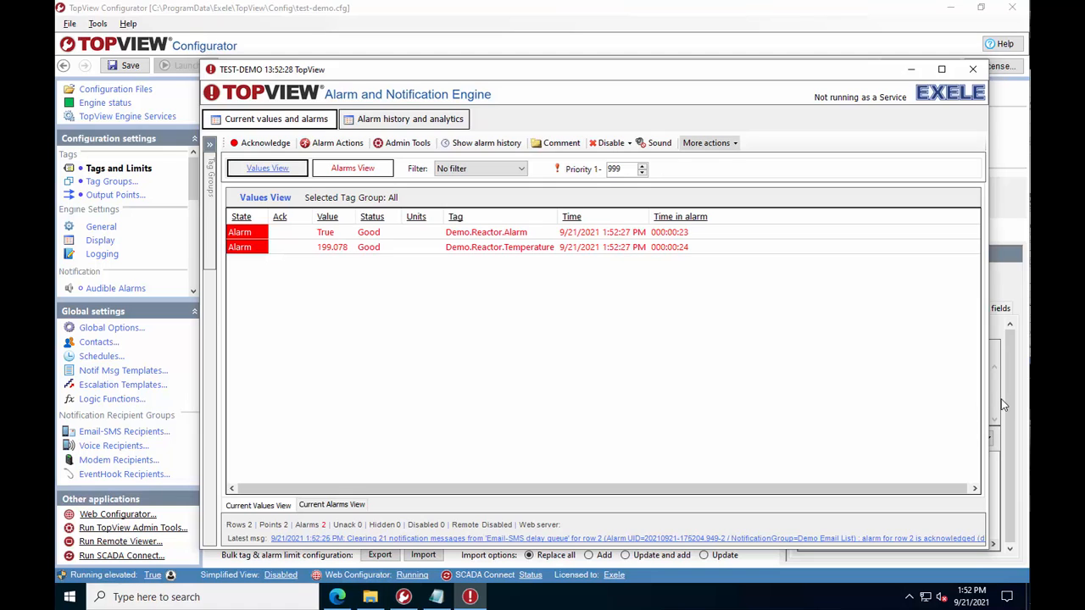
Step: Switch to the Outlook inbox in the browser and read the reactor alarm and high reactor temperature notification emails
{"action": "left_click", "coordinate": [343, 600]}
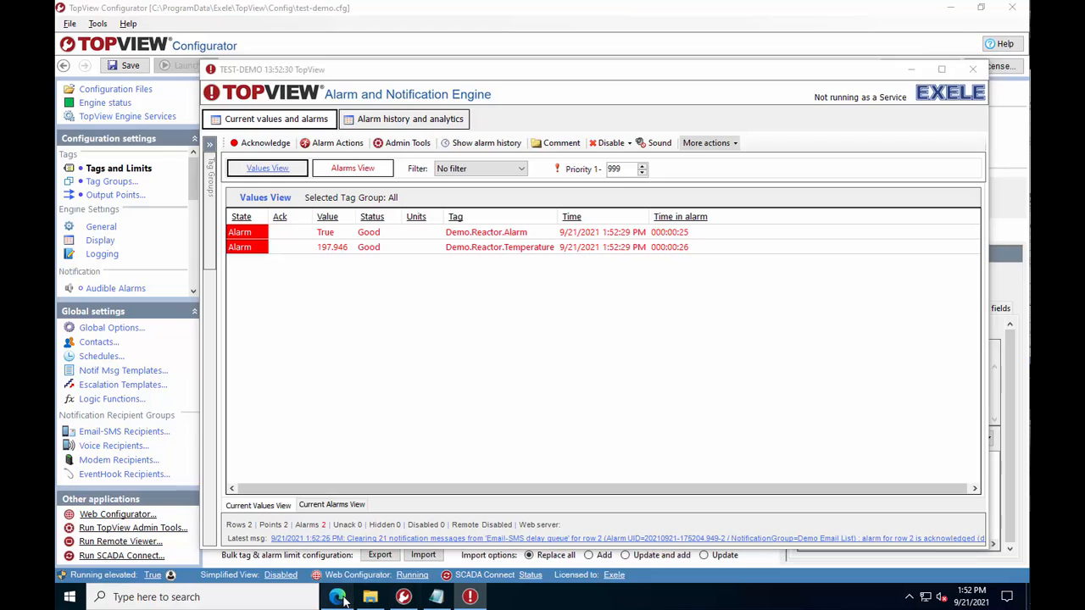
{"action": "left_click", "coordinate": [443, 194]}
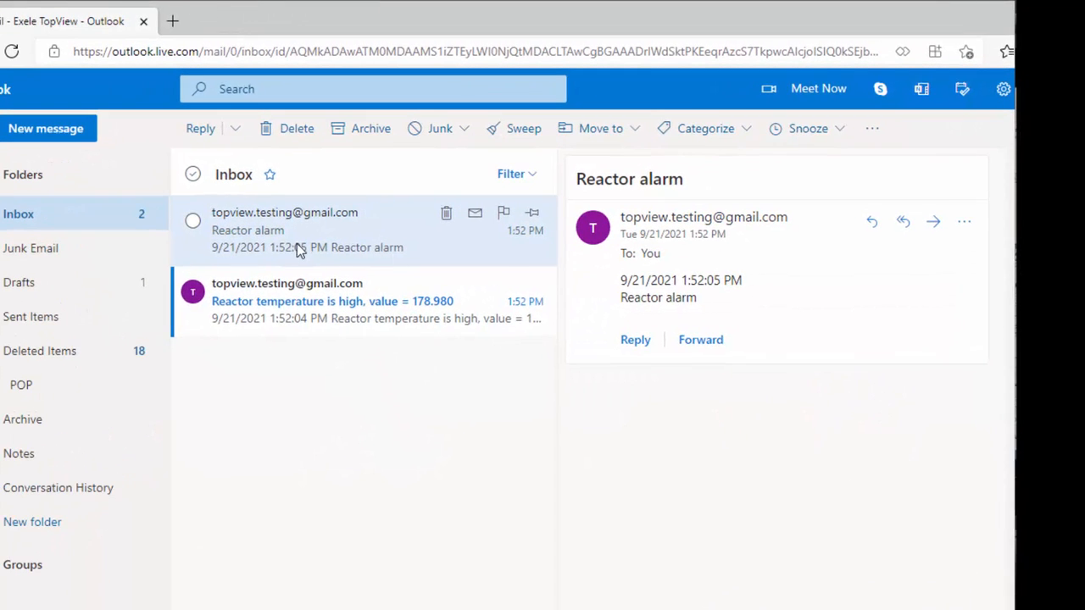
{"action": "left_click", "coordinate": [337, 316]}
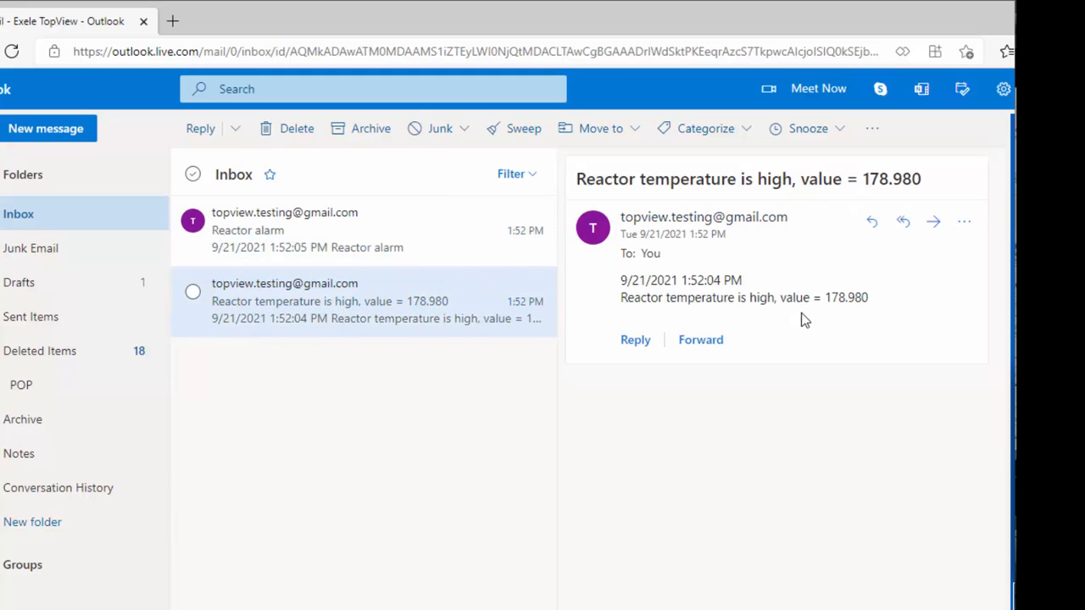